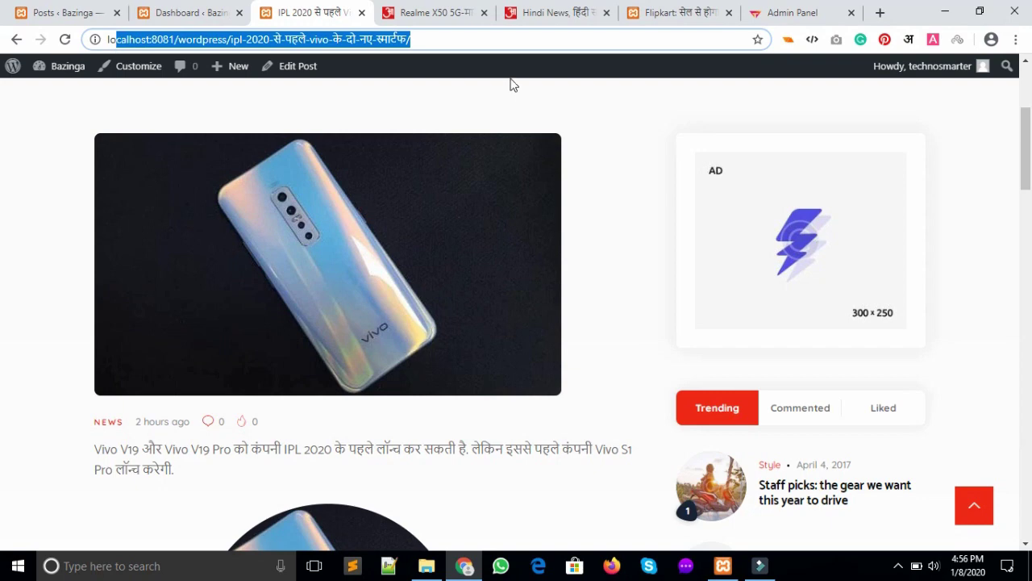
# Step: Review the published Vivo IPL 2020 article, from its featured image down through the body text
pyautogui.click(2, 134)
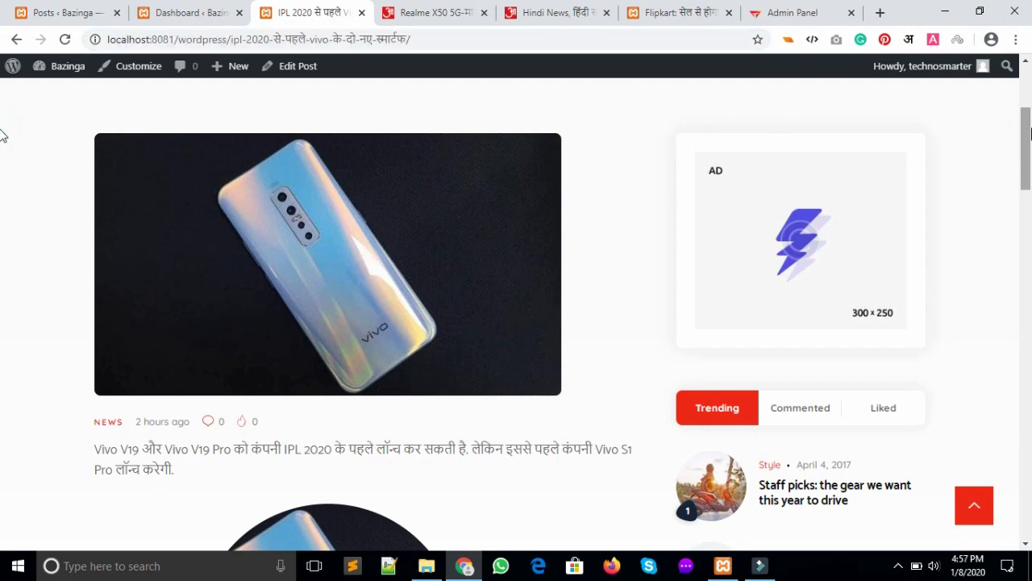
pyautogui.scroll(-3, 2, 136)
pyautogui.scroll(3, 2, 135)
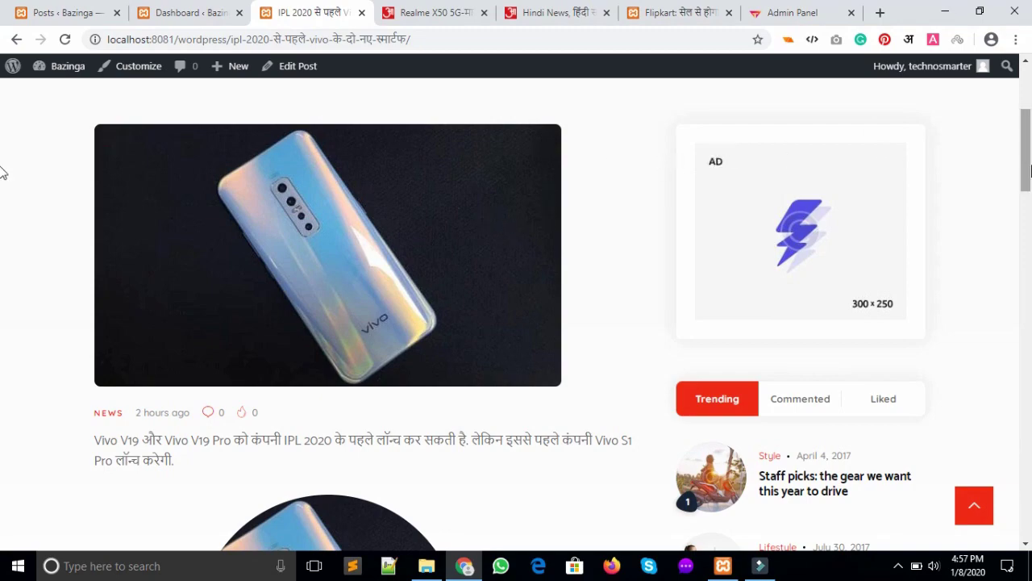
pyautogui.scroll(-5, 3, 202)
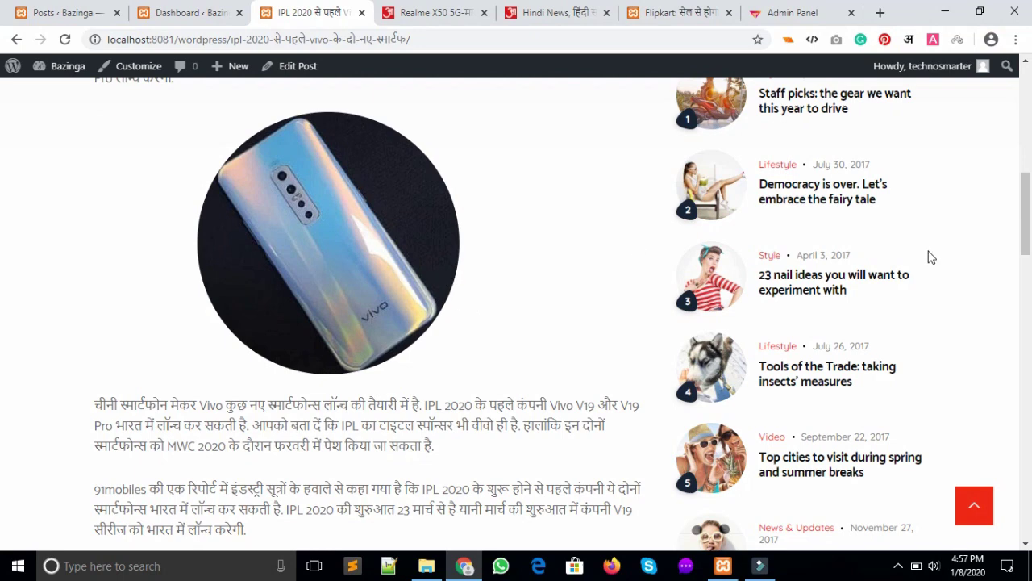
pyautogui.scroll(-3, 3, 226)
pyautogui.scroll(-4, 3, 250)
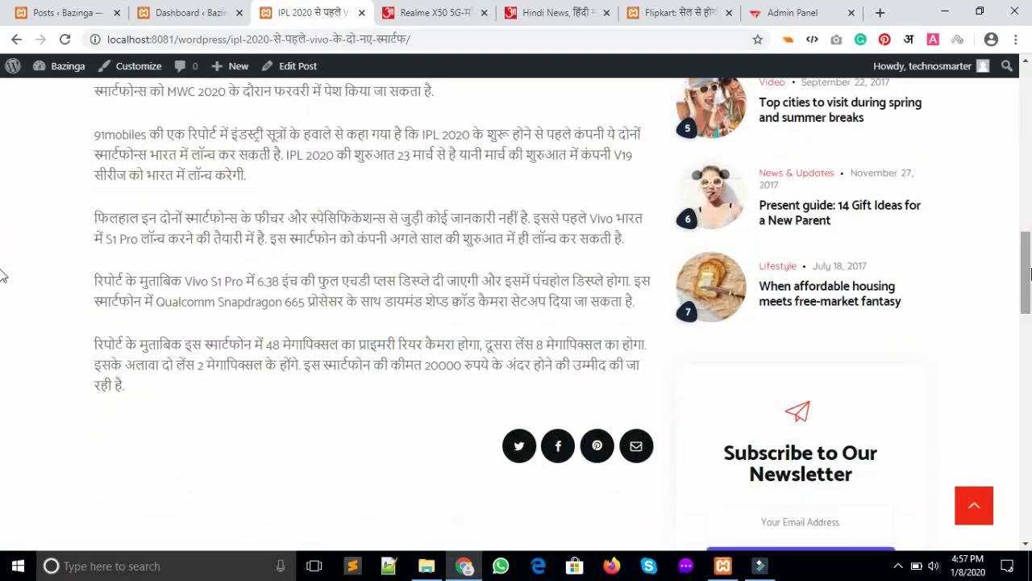
pyautogui.scroll(1, 3, 339)
pyautogui.scroll(8, 4, 282)
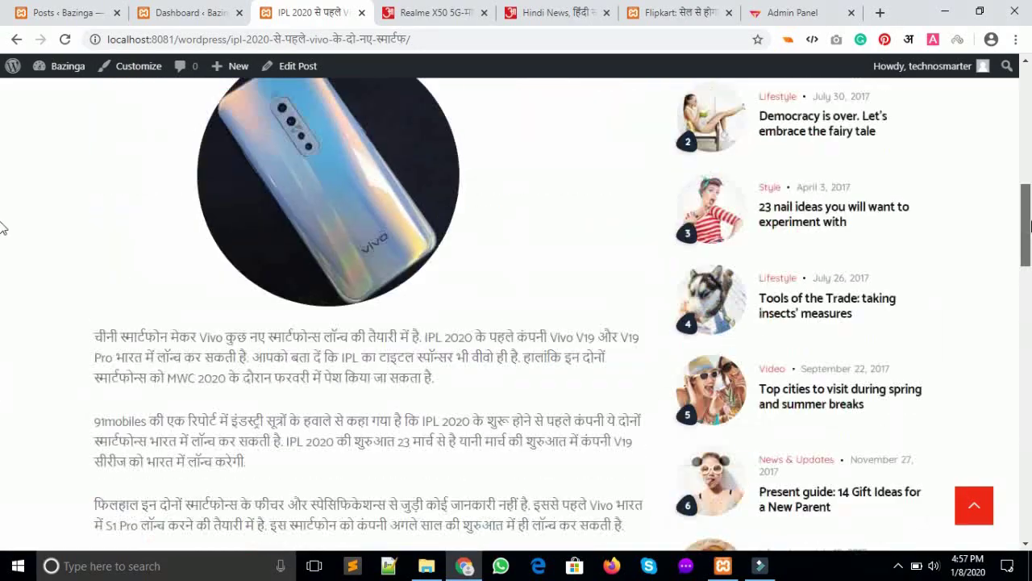
# Step: Open the list of all posts in the site's WordPress admin
pyautogui.click(159, 9)
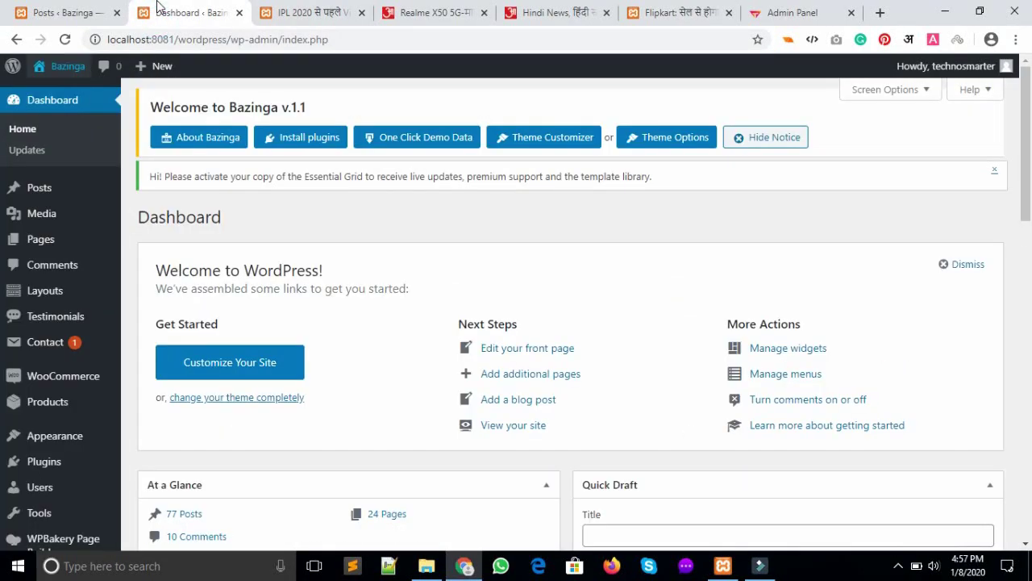
pyautogui.moveTo(25, 188)
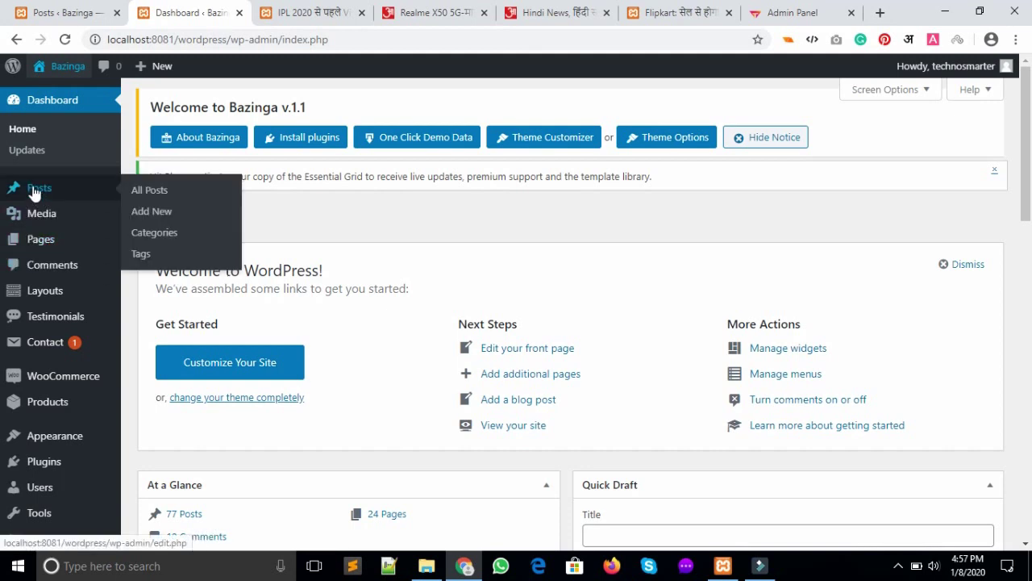
pyautogui.click(148, 188)
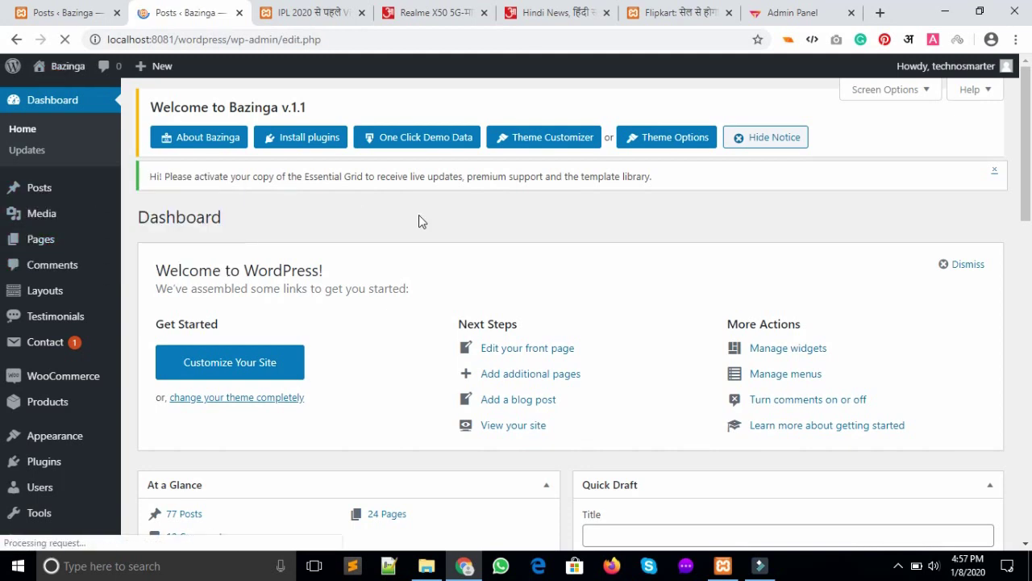
pyautogui.click(457, 10)
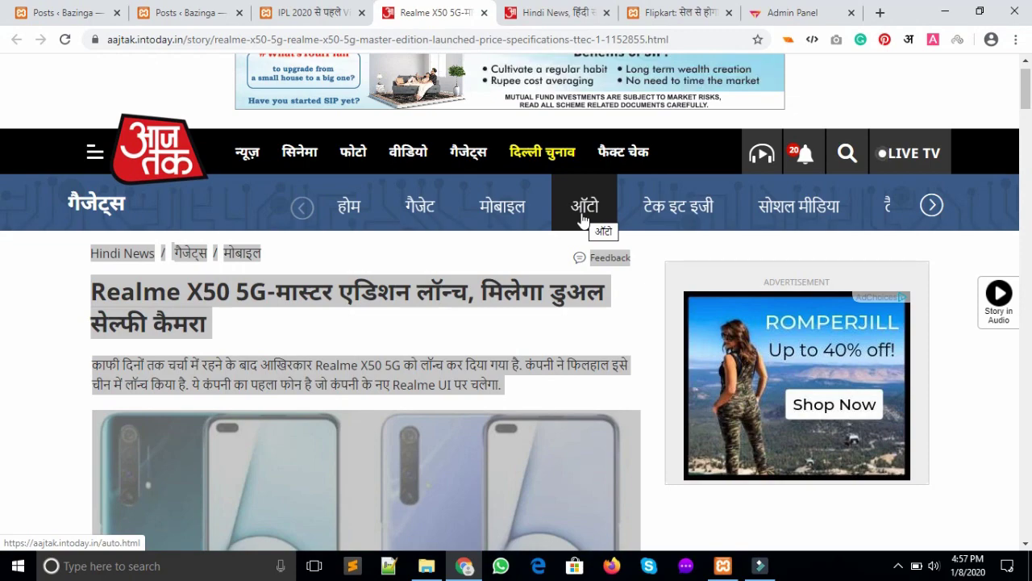
pyautogui.click(171, 7)
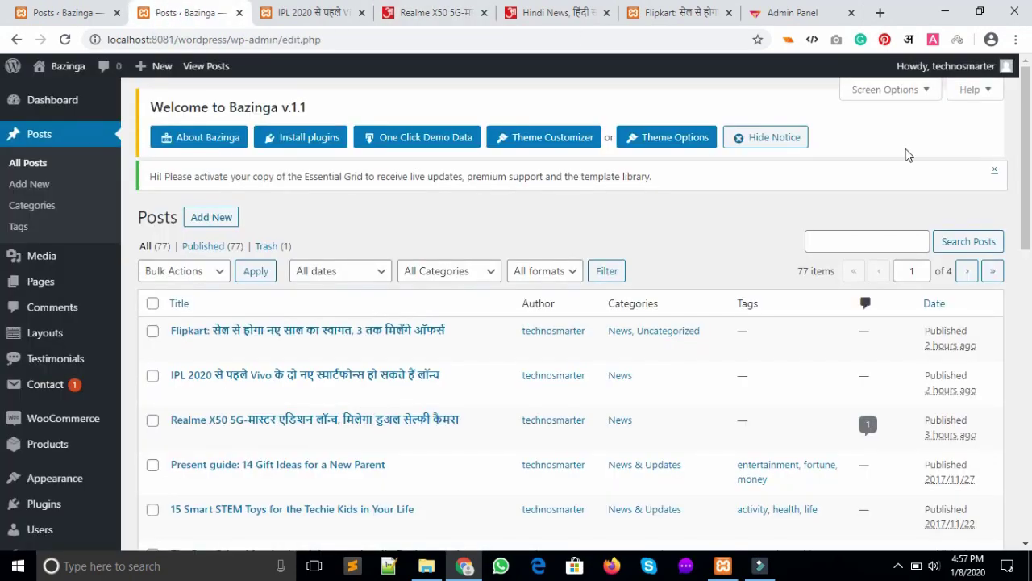
# Step: Check the न्यूज़ submenu in the site navigation on the Vivo article page, and return to the posts list
pyautogui.hotkey('ctrl', 'Tab')
pyautogui.scroll(8, 242, 201)
pyautogui.moveTo(359, 183)
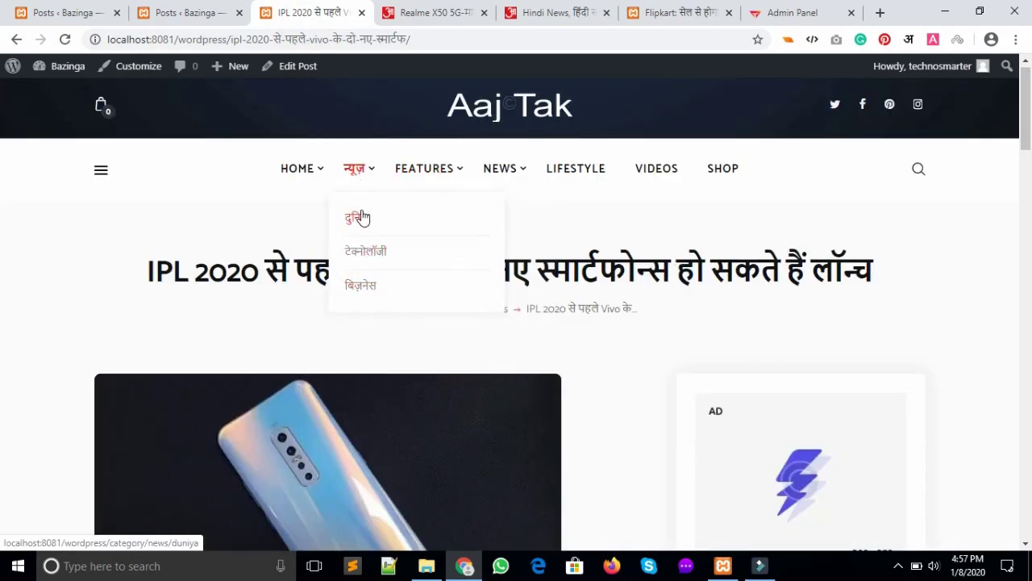
pyautogui.click(180, 7)
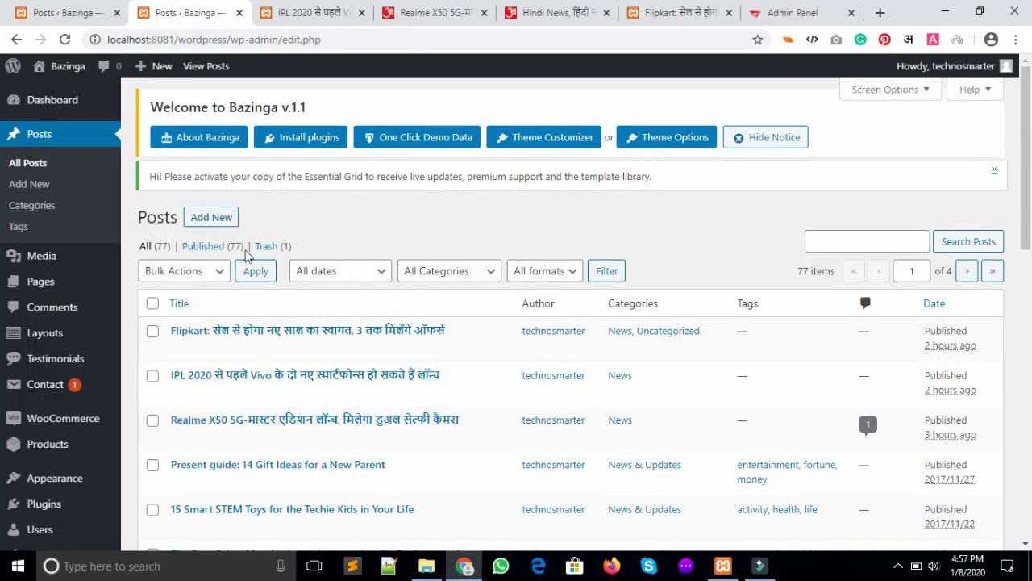
# Step: Open the Flipkart New Year sale post for editing and collapse its Status & Visibility settings
pyautogui.moveTo(1026, 162); pyautogui.dragTo(1026, 206)
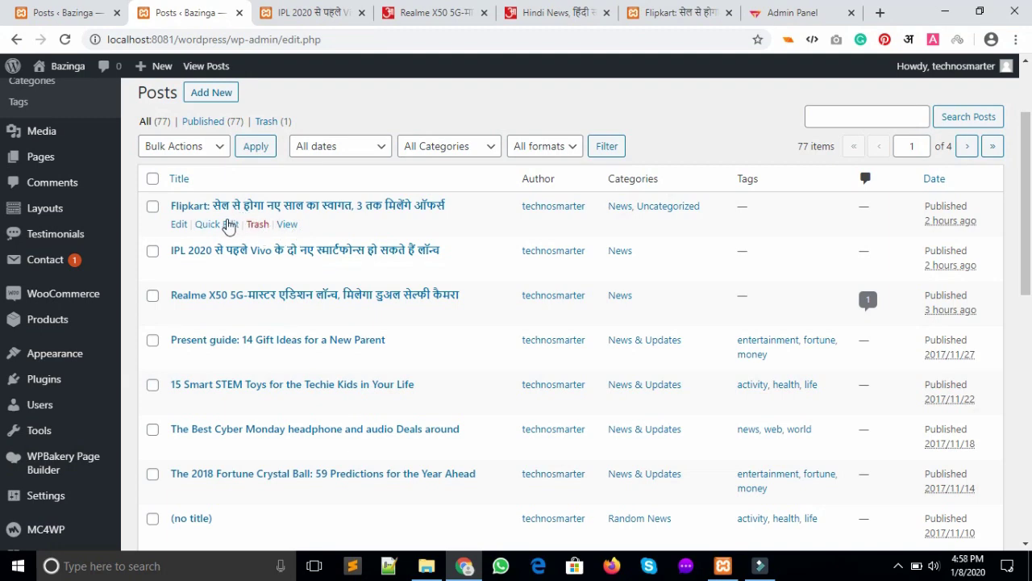
pyautogui.click(179, 207)
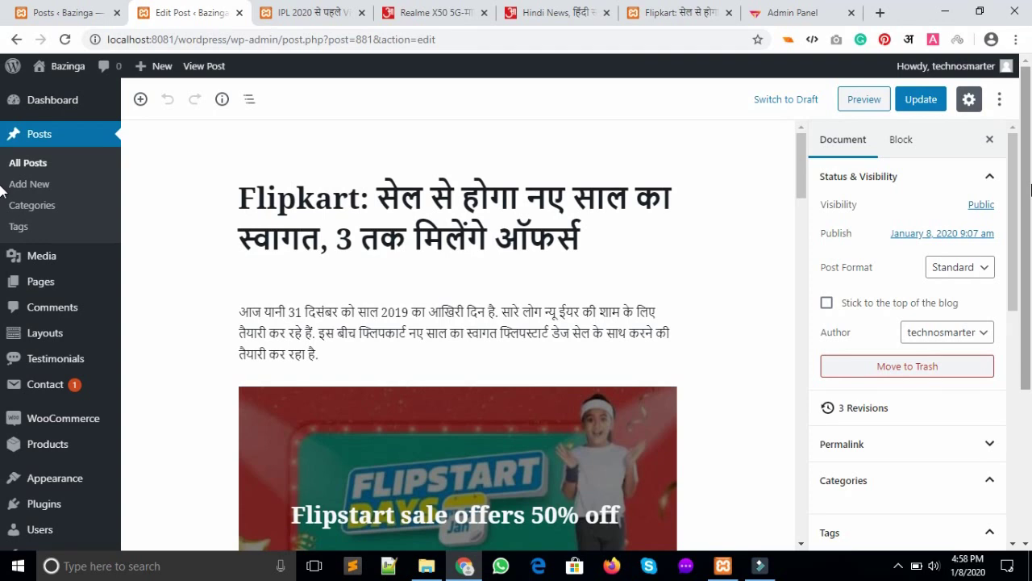
pyautogui.click(927, 178)
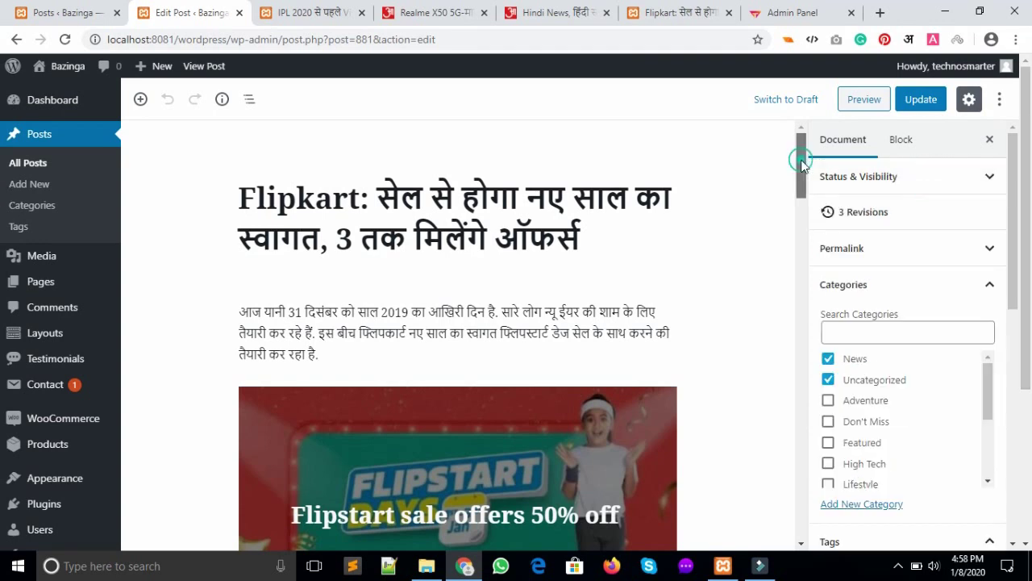
# Step: Open the Flipkart post's permalink slug for editing and leave it without making changes
pyautogui.doubleClick(449, 237)
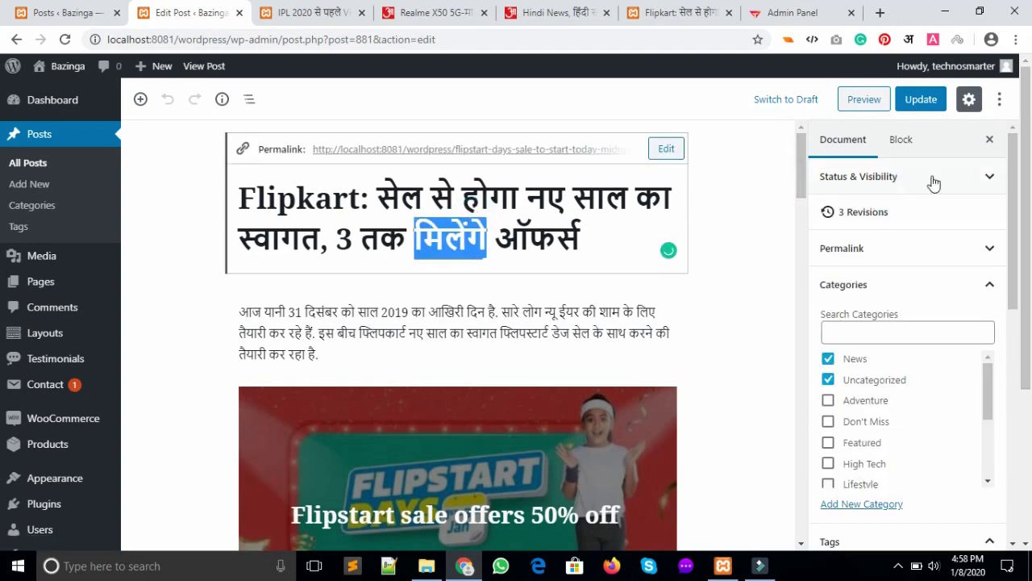
pyautogui.click(666, 150)
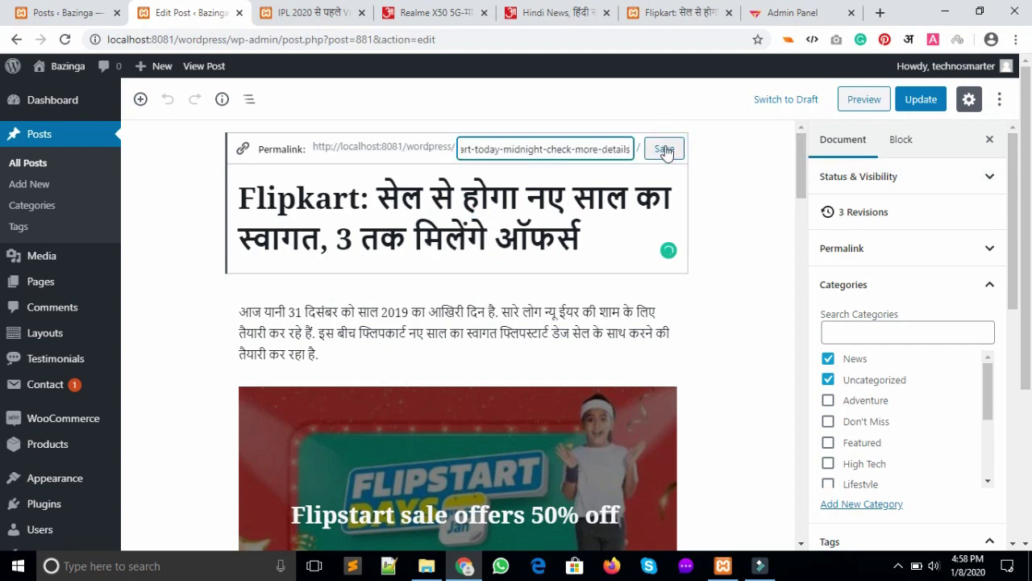
pyautogui.click(558, 150)
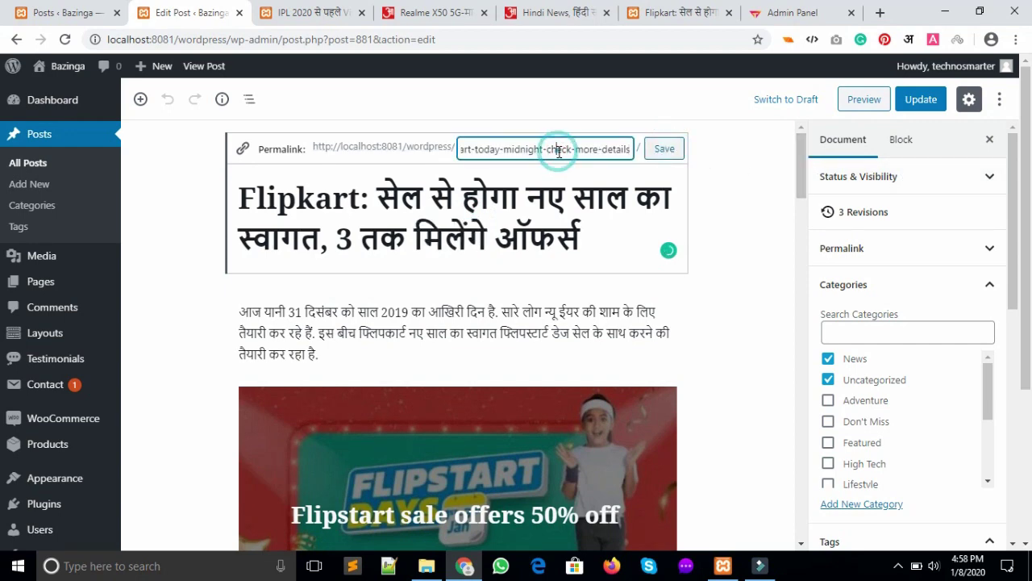
pyautogui.click(696, 189)
# Step: Inspect the slug in the published Vivo article's URL and return to the Flipkart post editor
pyautogui.click(271, 13)
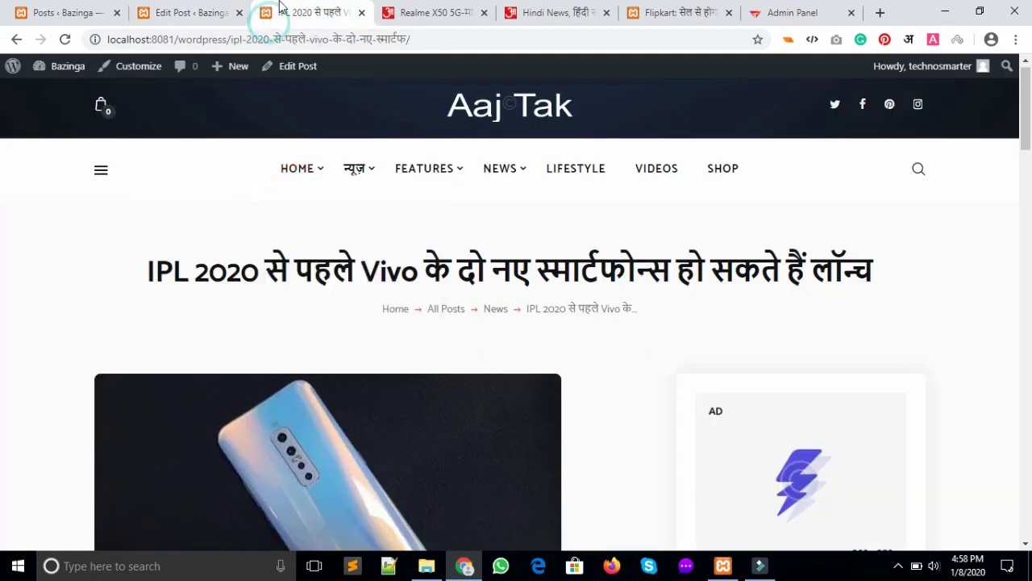
pyautogui.moveTo(429, 40); pyautogui.dragTo(225, 33)
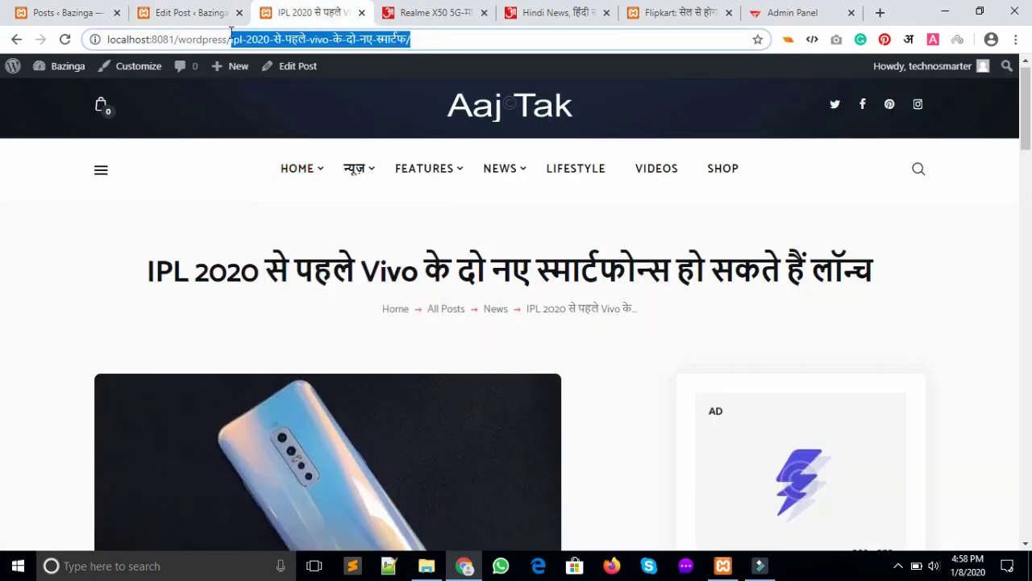
pyautogui.click(169, 13)
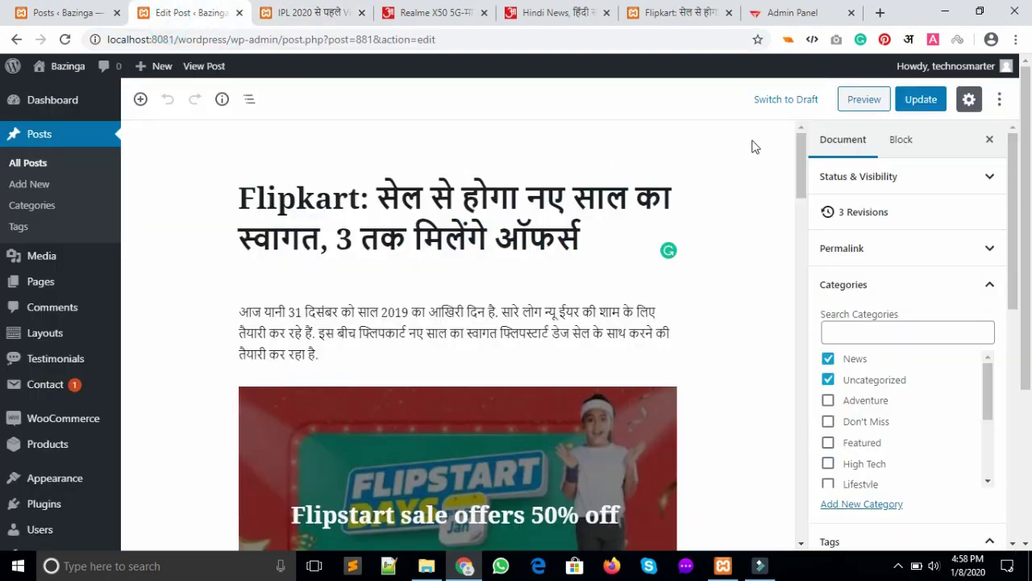
# Step: Review the transform choices and block options of the Flipkart post's first paragraph
pyautogui.moveTo(803, 169)
pyautogui.mouseDown()
pyautogui.moveTo(804, 200)
pyautogui.moveTo(803, 169)
pyautogui.mouseUp()
pyautogui.click(241, 235)
pyautogui.click(254, 232)
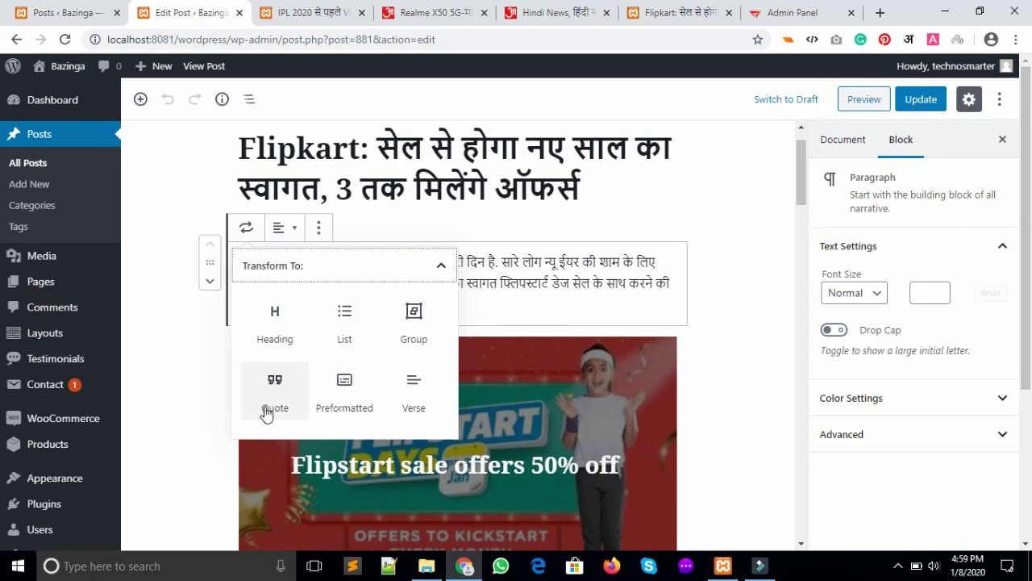
pyautogui.click(319, 229)
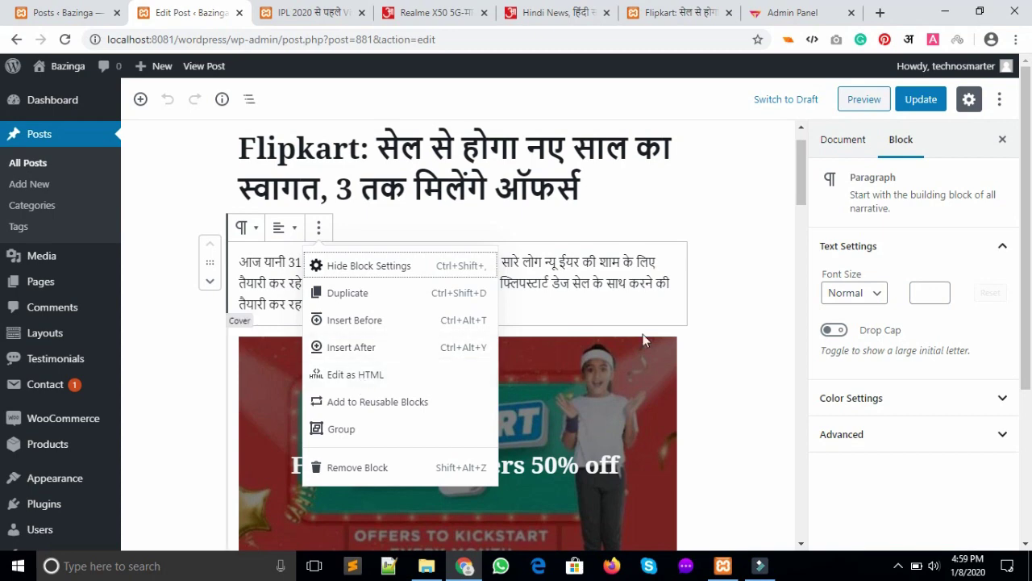
pyautogui.click(740, 303)
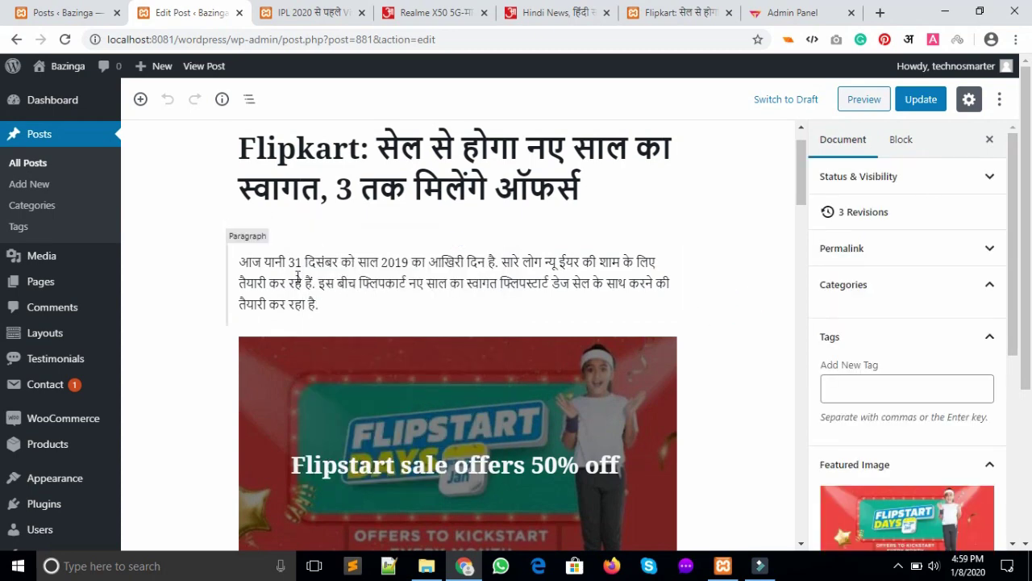
# Step: Transform the Flipstart cover block below the first paragraph into an Image block
pyautogui.moveTo(802, 185); pyautogui.dragTo(802, 212)
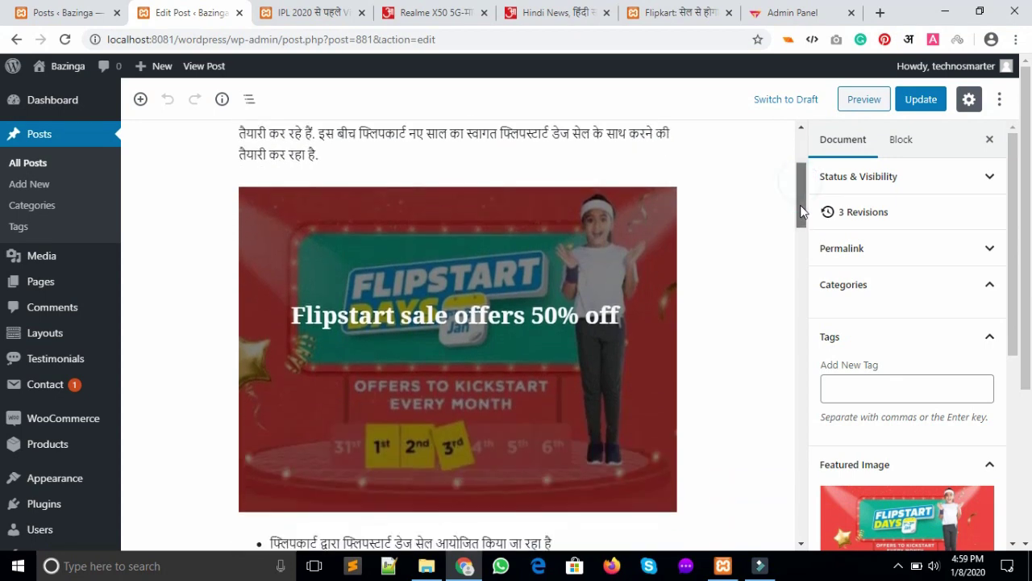
pyautogui.click(459, 308)
pyautogui.click(334, 242)
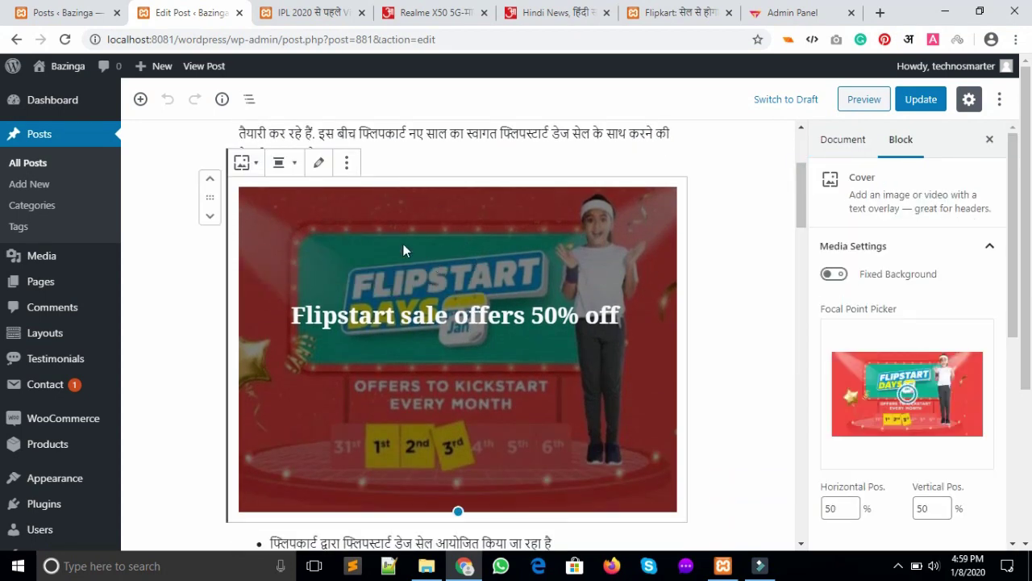
pyautogui.click(347, 164)
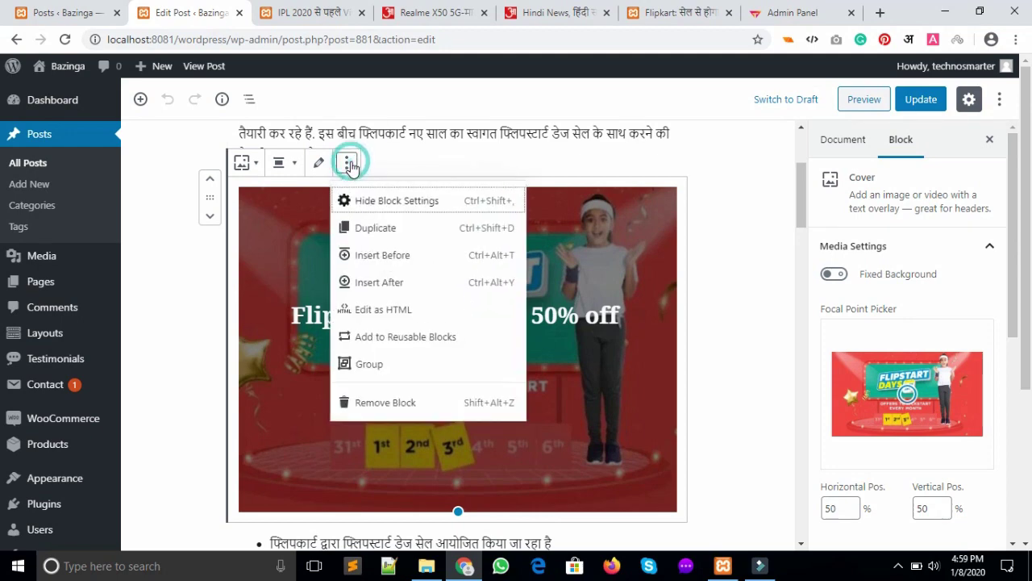
pyautogui.click(245, 166)
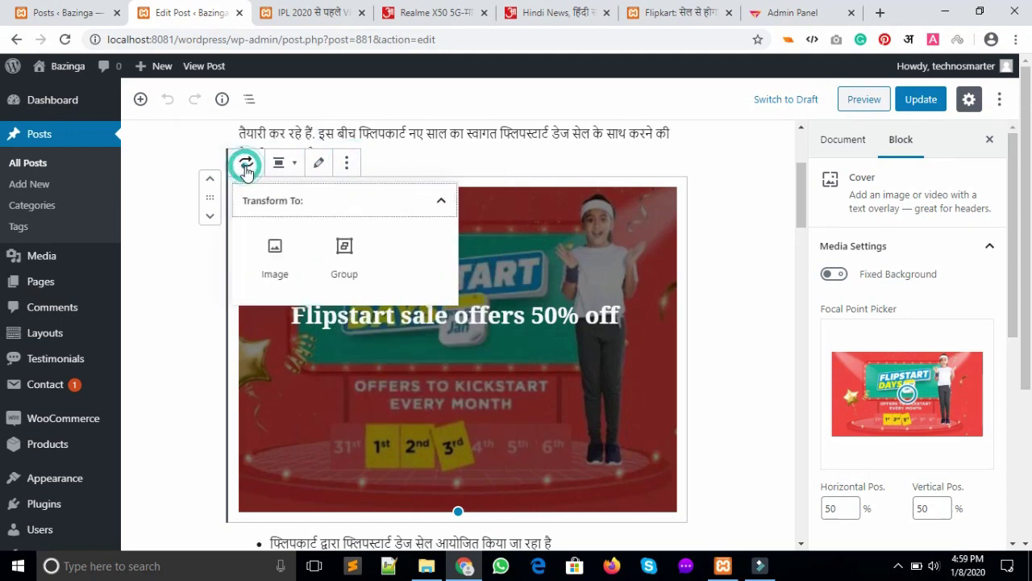
pyautogui.click(281, 251)
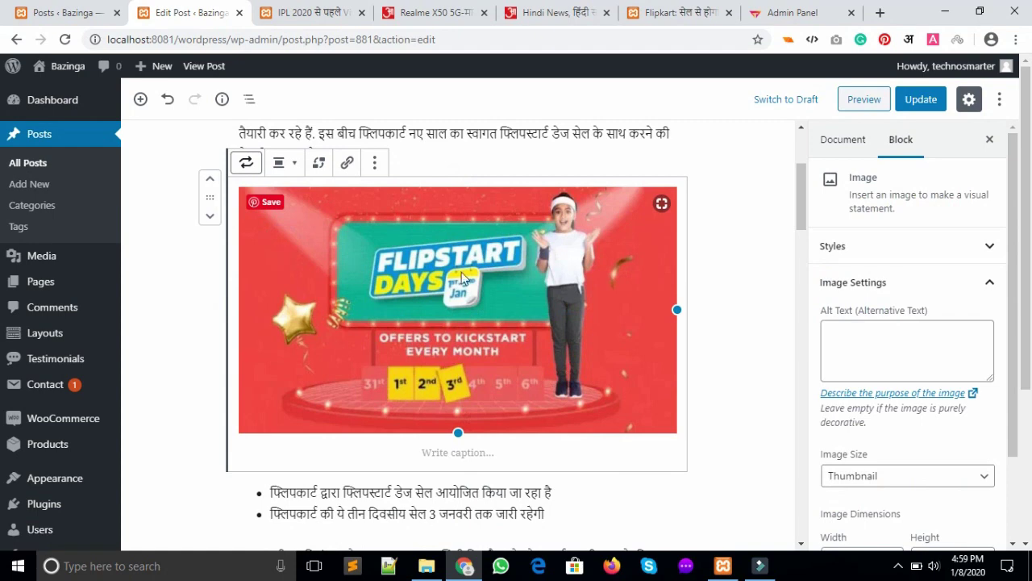
# Step: Try the Circle Mask style on the Flipstart image and restore the Default style
pyautogui.click(246, 161)
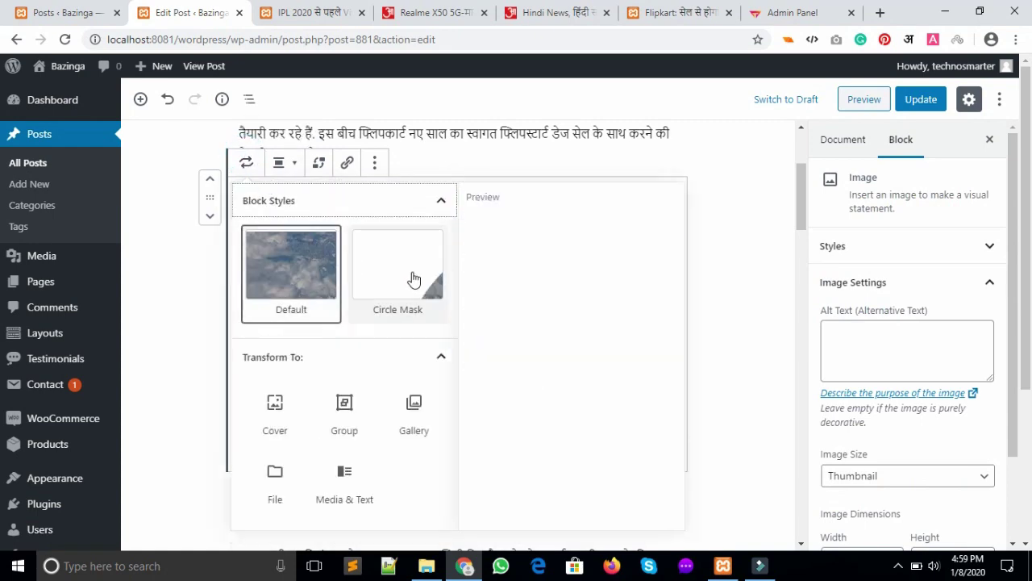
pyautogui.click(413, 279)
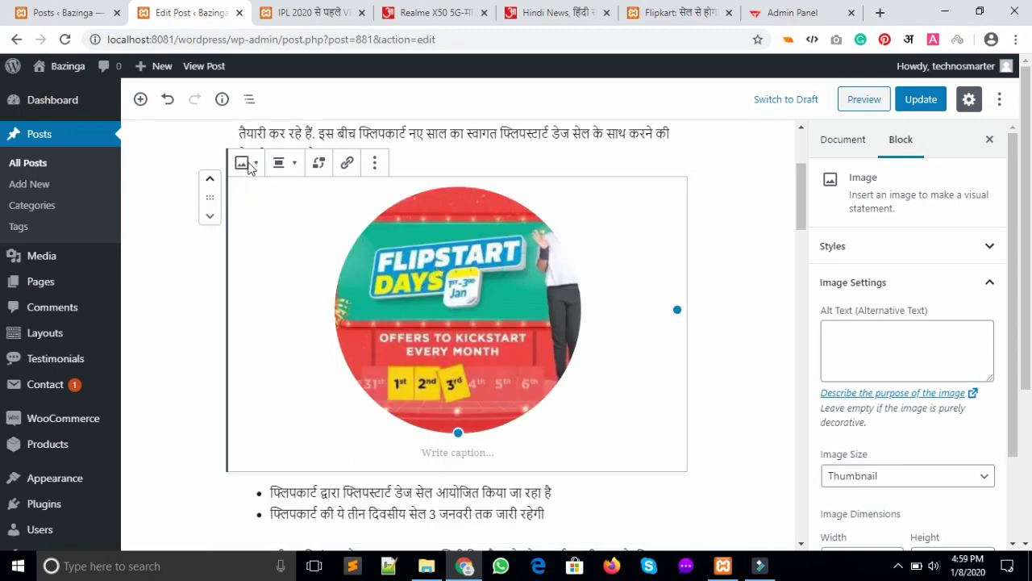
pyautogui.click(246, 164)
pyautogui.click(295, 266)
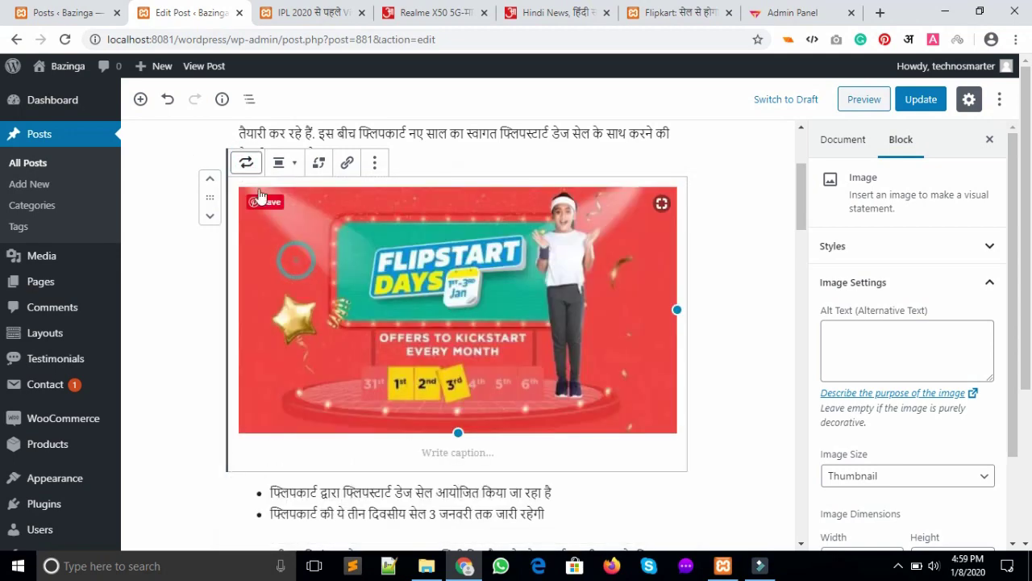
# Step: Transform the Flipstart image into a Cover block and enter "Techno Smarter" as its overlay text
pyautogui.click(246, 162)
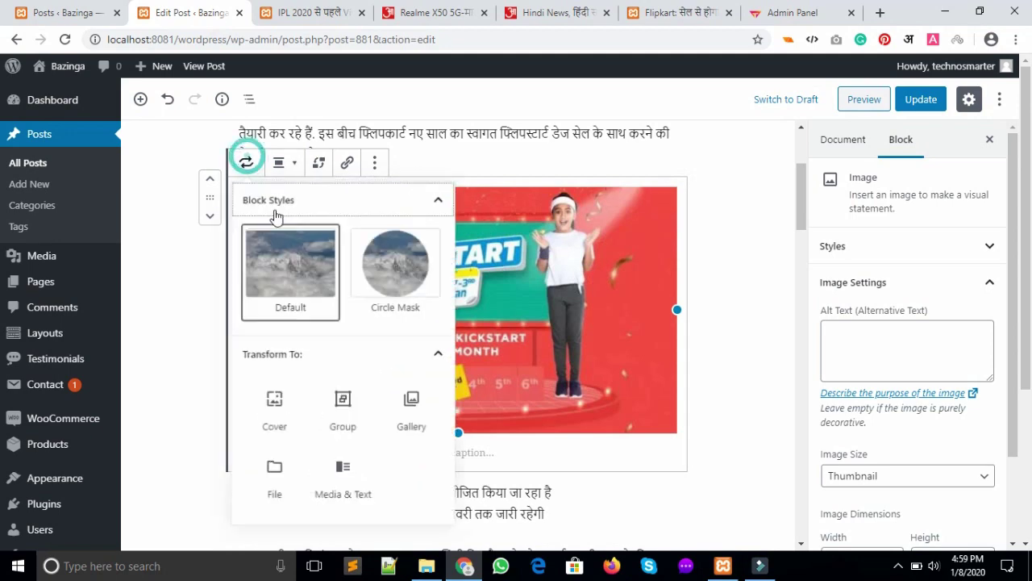
pyautogui.click(277, 411)
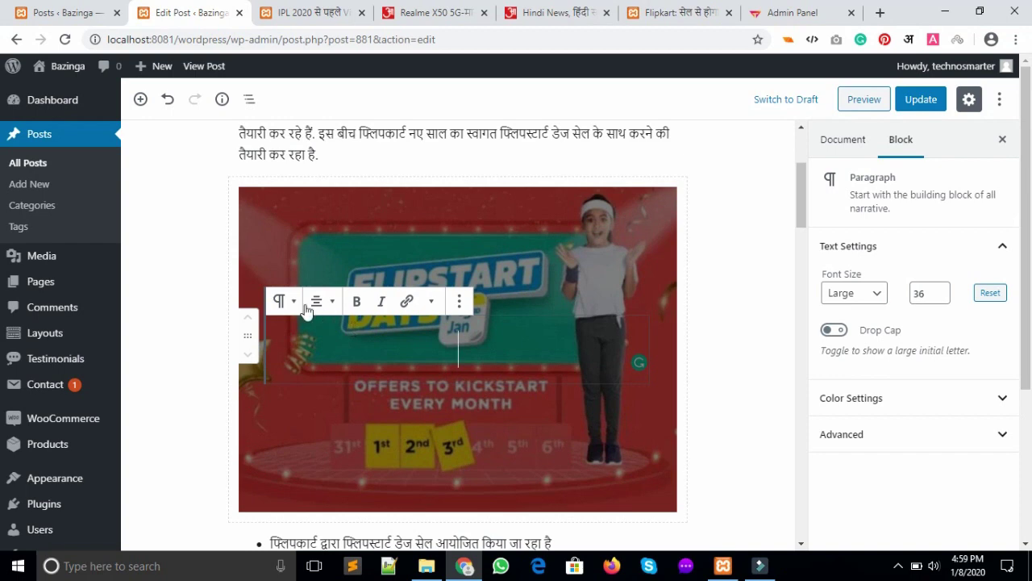
pyautogui.click(459, 302)
pyautogui.click(316, 381)
pyautogui.write('Techno')
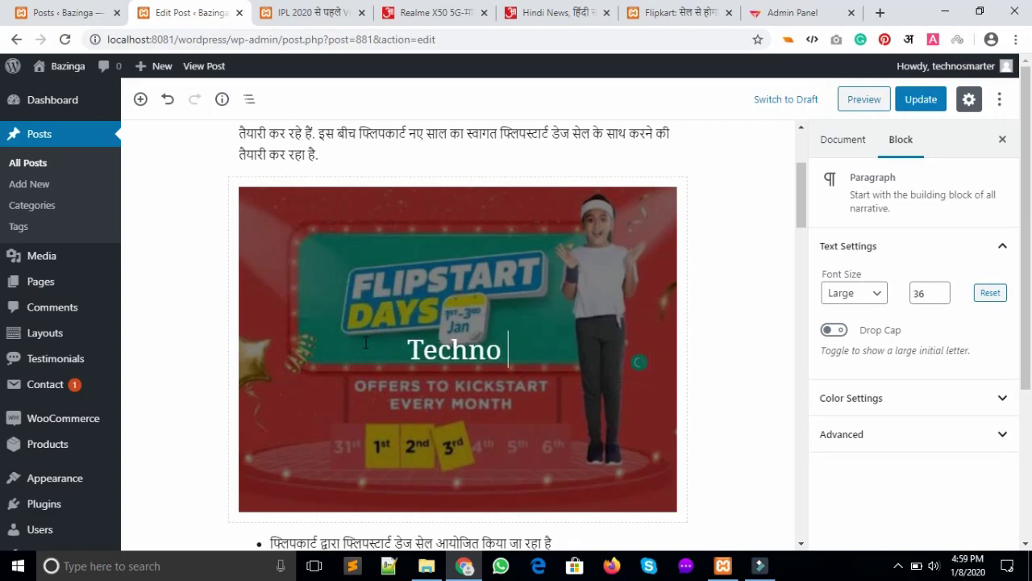
pyautogui.write(' Smarter')
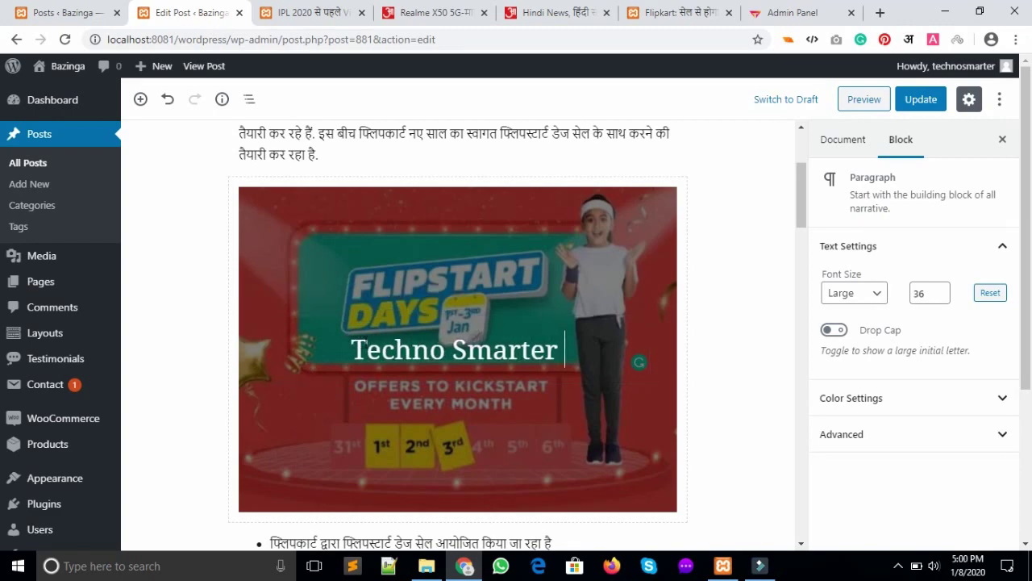
# Step: Transform the Flipstart cover block back into an Image block and review its available styles and transform choices
pyautogui.click(554, 239)
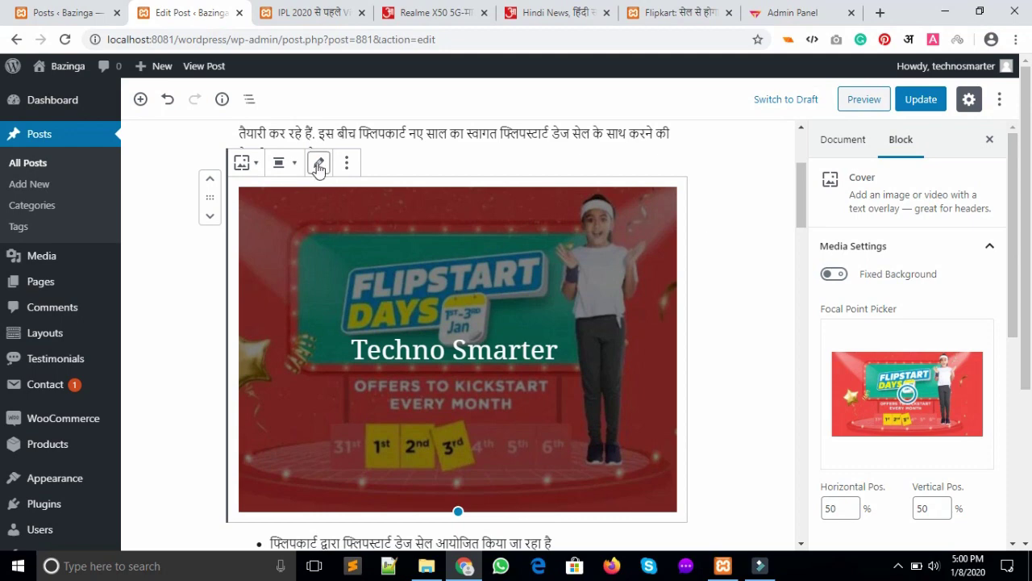
pyautogui.click(241, 164)
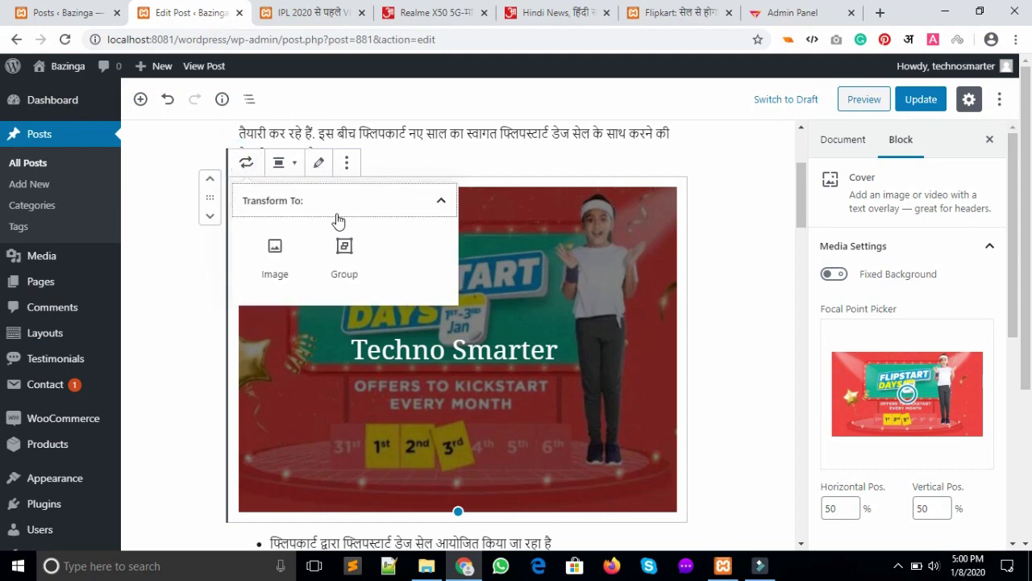
pyautogui.click(276, 260)
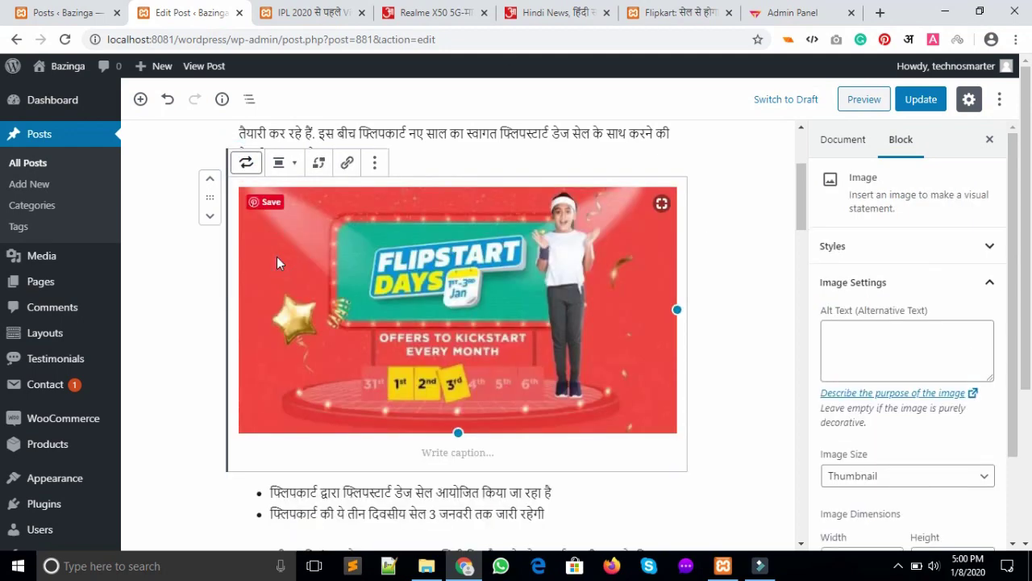
pyautogui.click(246, 163)
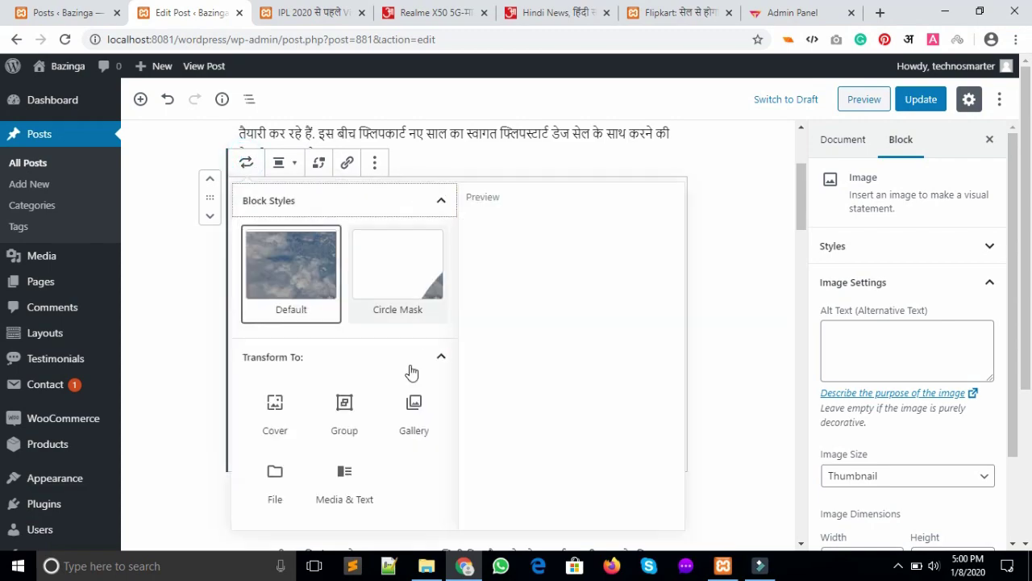
pyautogui.click(737, 376)
# Step: Add two empty paragraph blocks between the Boat, JBL and Sony paragraph and the Acer Swift 3 paragraph
pyautogui.click(800, 291)
pyautogui.moveTo(801, 291); pyautogui.dragTo(801, 300)
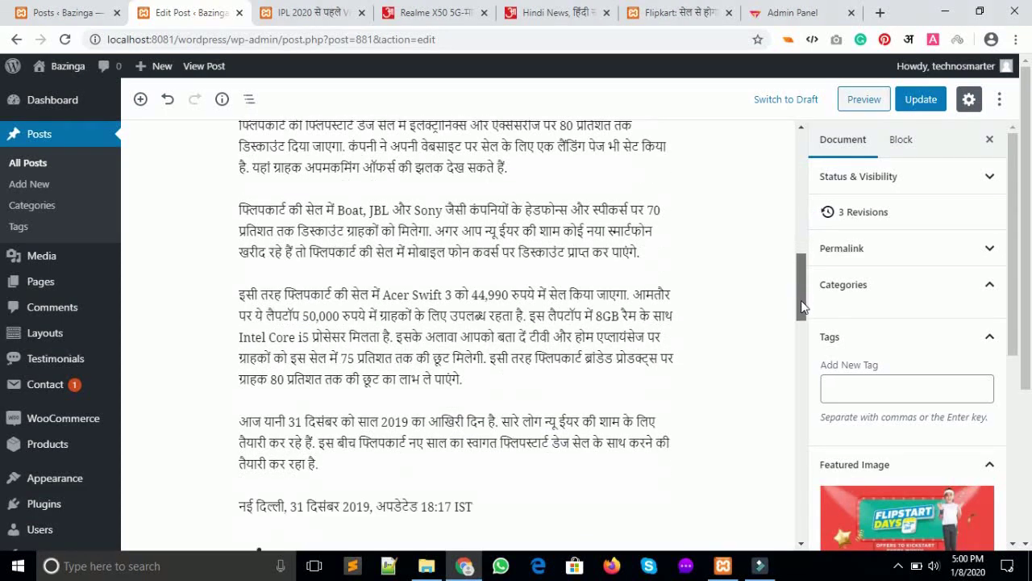
pyautogui.click(665, 253)
pyautogui.press('Return')
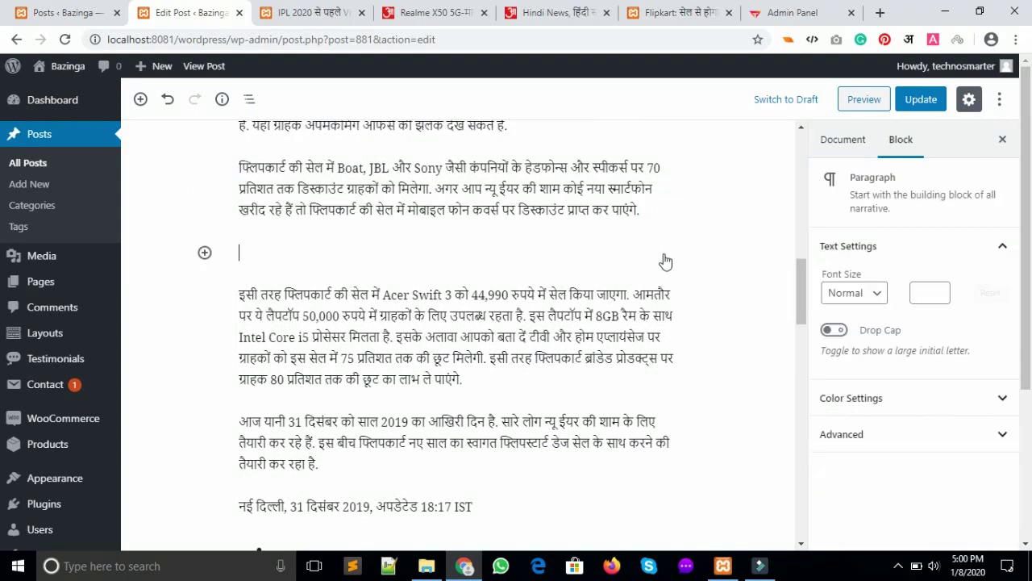
pyautogui.press('Return')
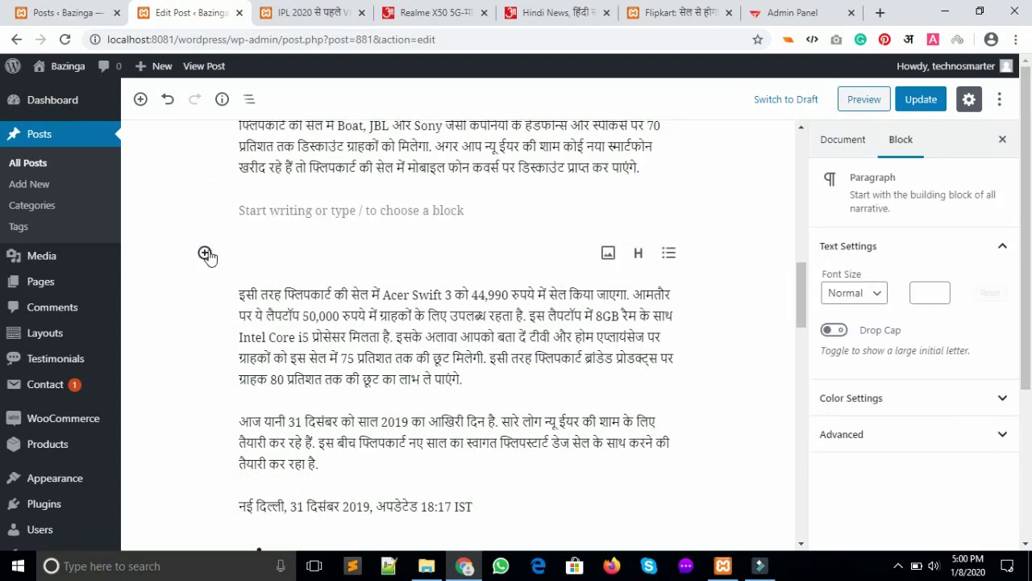
# Step: Examine the Common Blocks, Formatting and Layout Elements categories available for the second empty paragraph
pyautogui.click(205, 253)
pyautogui.moveTo(481, 348); pyautogui.dragTo(479, 444)
pyautogui.scroll(-1, 452, 375)
pyautogui.click(446, 352)
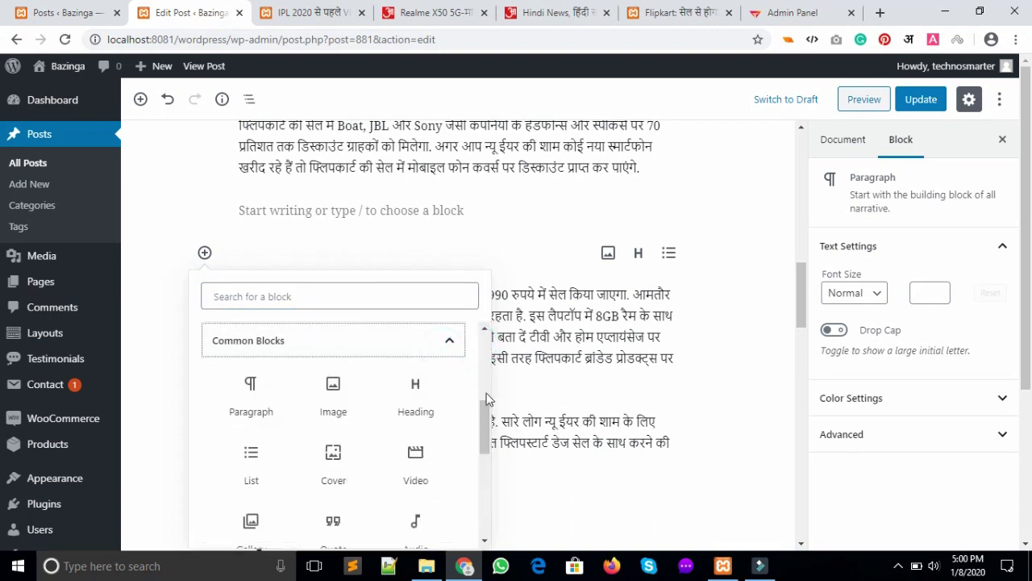
pyautogui.moveTo(482, 403); pyautogui.dragTo(484, 482)
pyautogui.click(448, 394)
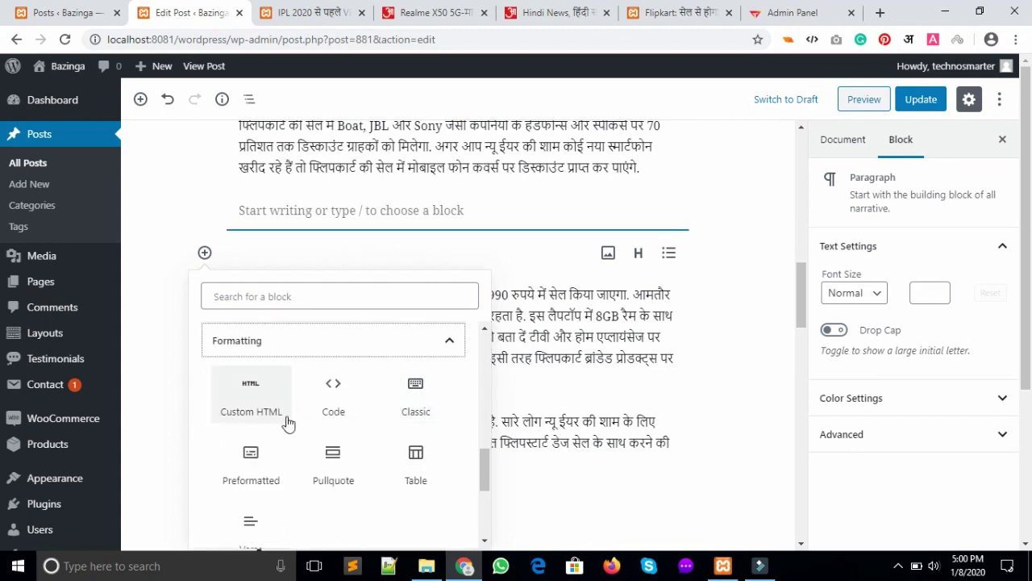
pyautogui.moveTo(484, 465); pyautogui.dragTo(484, 497)
pyautogui.scroll(-2, 444, 457)
pyautogui.click(430, 382)
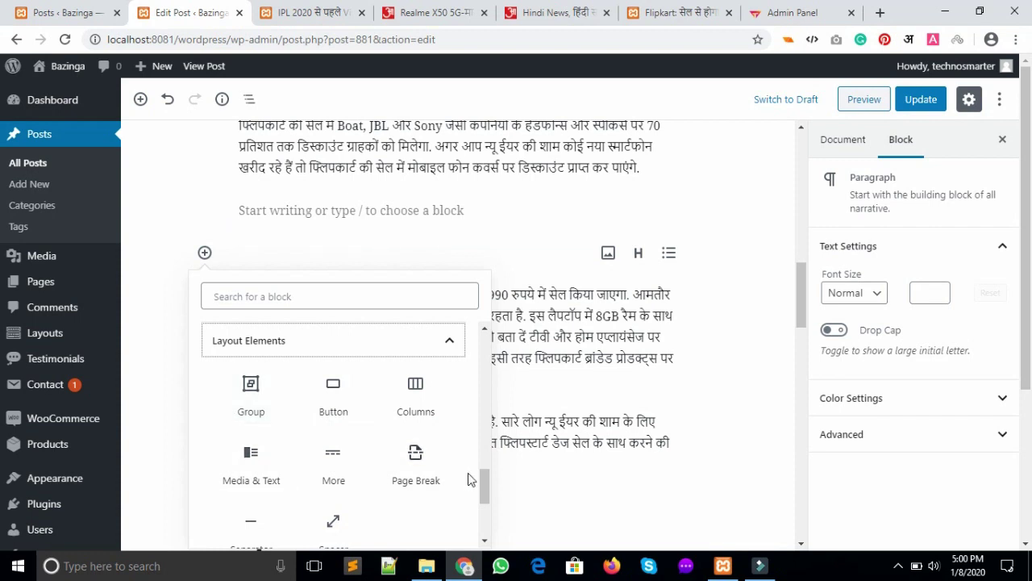
pyautogui.scroll(-4, 482, 482)
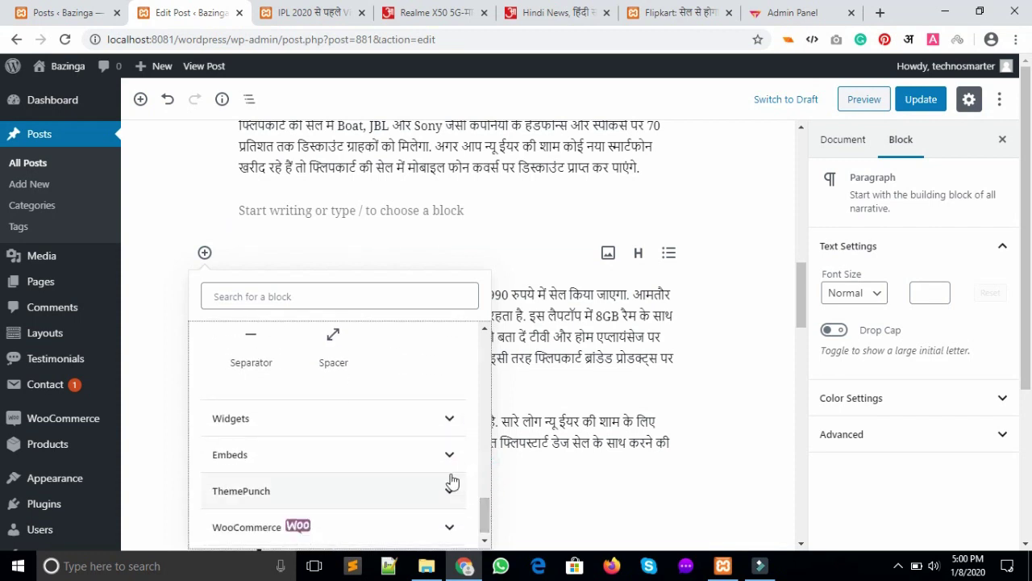
# Step: Insert a YouTube block from the Embeds category at the second empty paragraph
pyautogui.click(446, 456)
pyautogui.moveTo(489, 459); pyautogui.dragTo(489, 456)
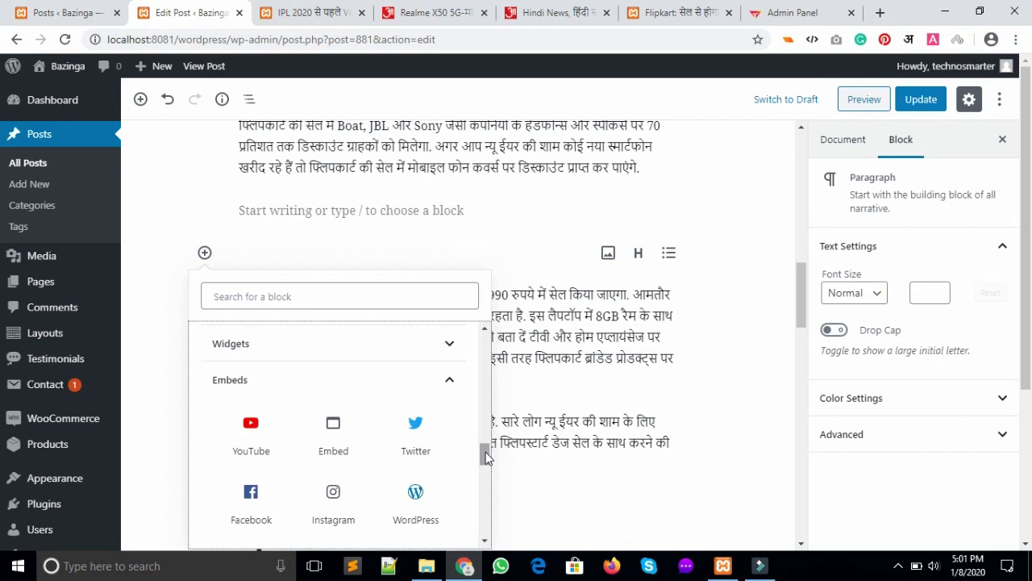
pyautogui.moveTo(486, 456); pyautogui.dragTo(487, 461)
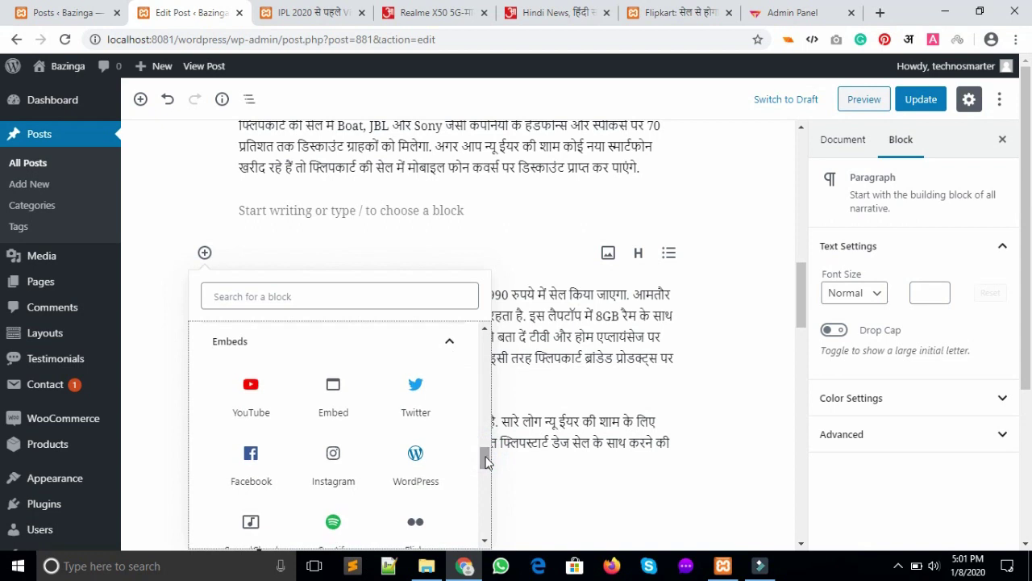
pyautogui.click(251, 396)
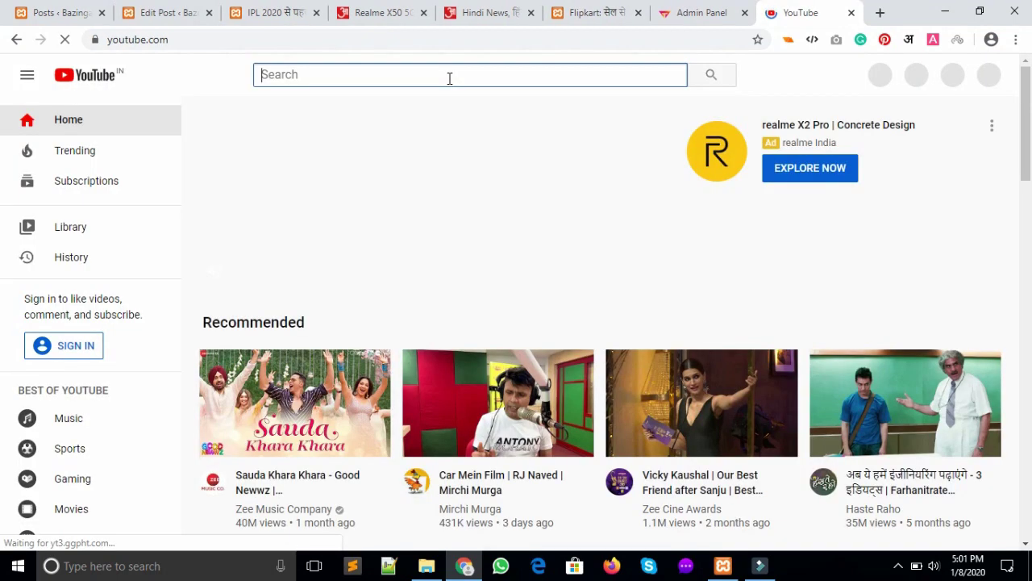
# Step: Search YouTube for "techno smarter" and open the video "Create Amazon wordpress shopping website | Amazo wp E-commerce theme"
pyautogui.write('techno smarter')
pyautogui.press('Return')
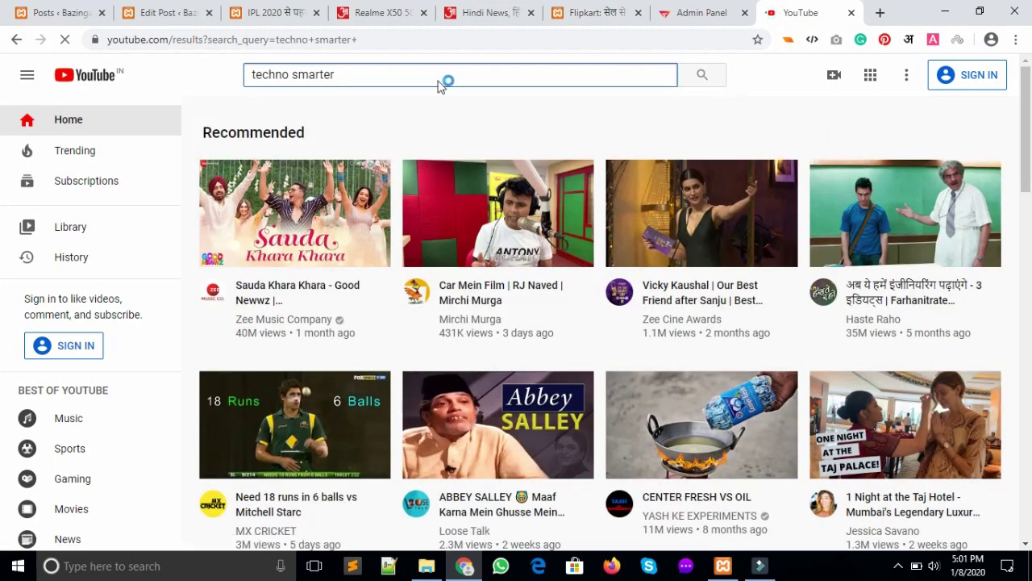
pyautogui.scroll(-10, 535, 207)
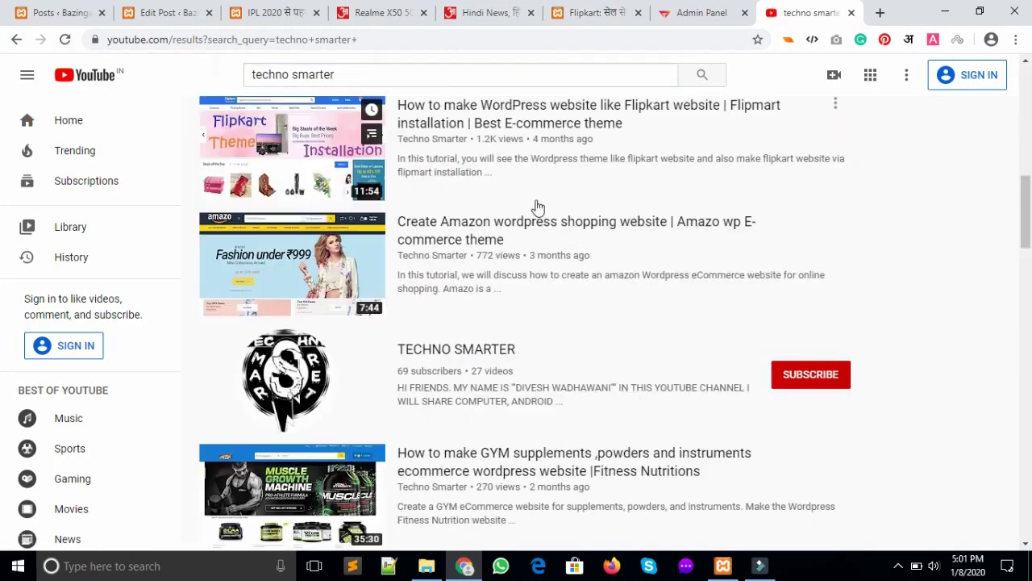
pyautogui.click(456, 240)
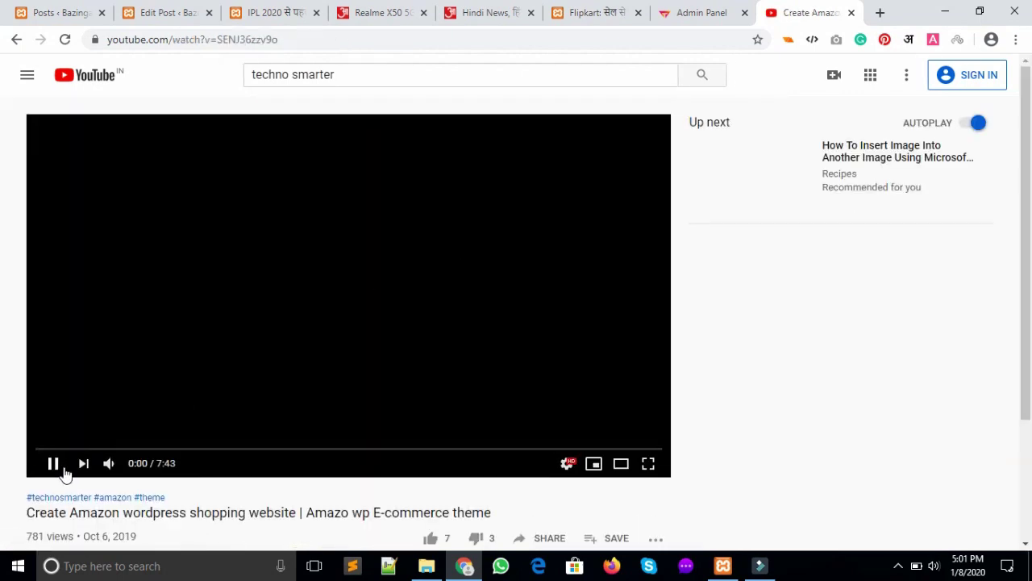
# Step: Pause the Amazon shopping website video and copy its video URL
pyautogui.click(63, 469)
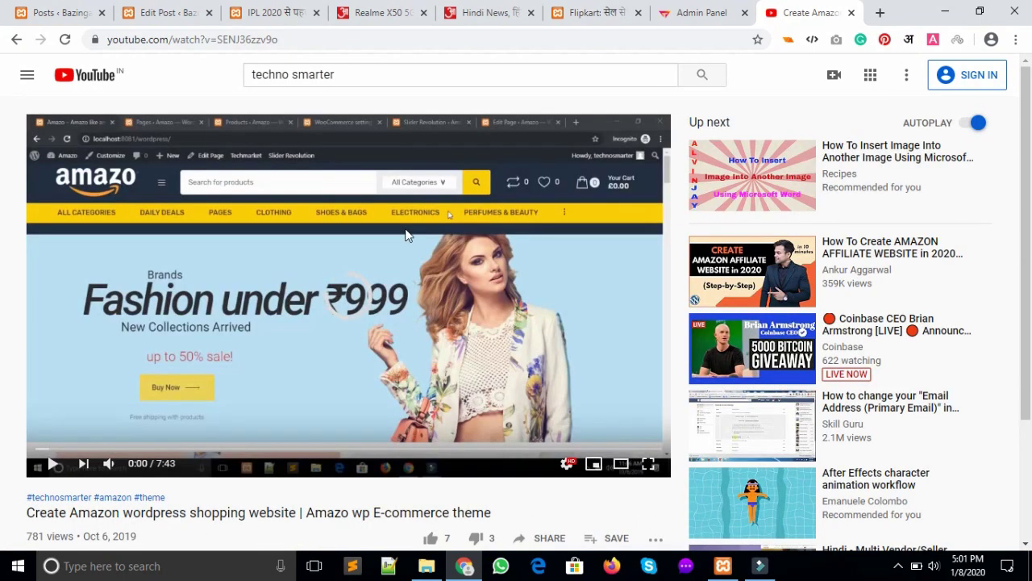
pyautogui.rightClick(405, 233)
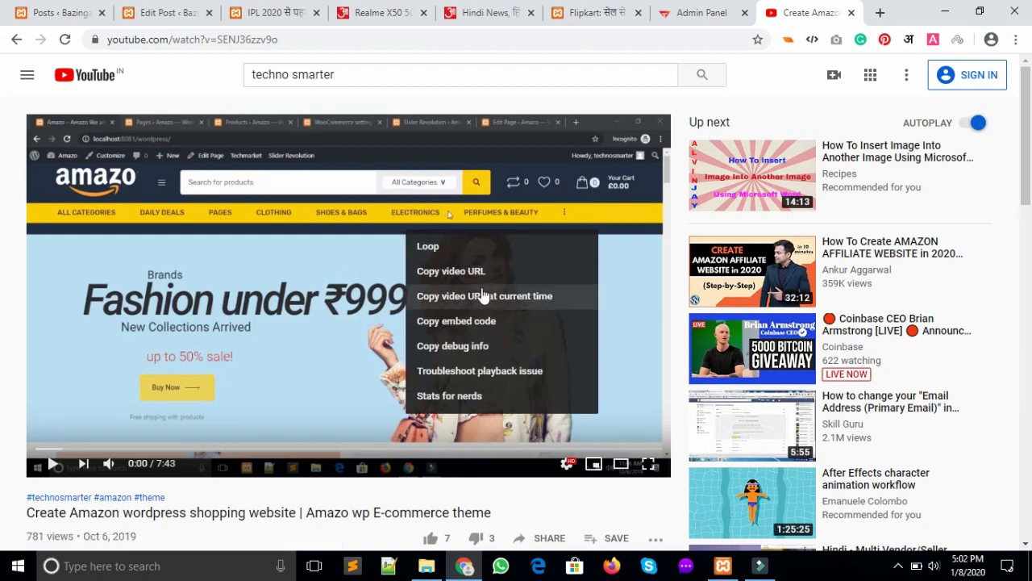
pyautogui.click(463, 273)
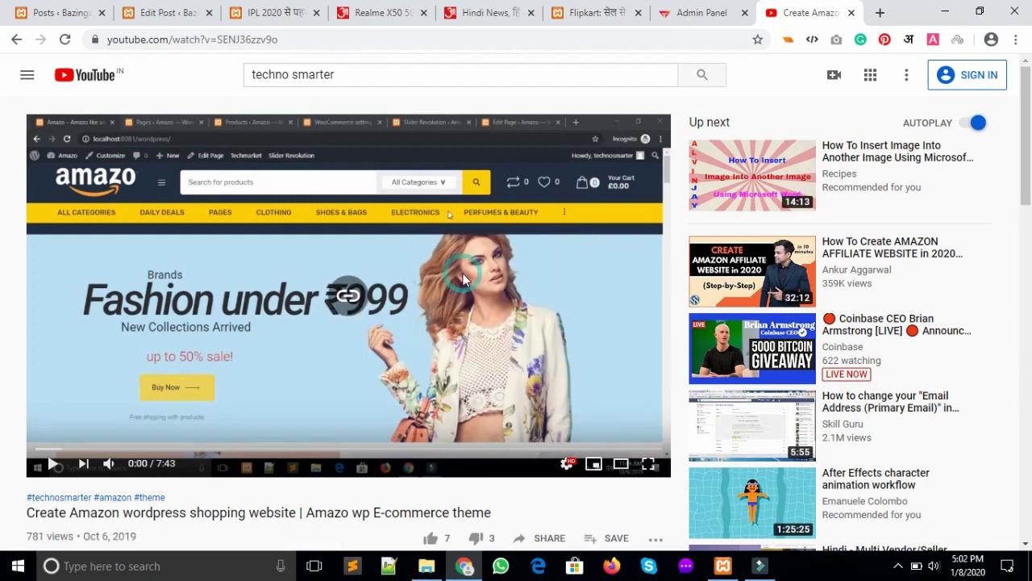
# Step: Return to the WordPress post editor and embed the copied video URL in the YouTube block
pyautogui.click(271, 10)
pyautogui.click(365, 10)
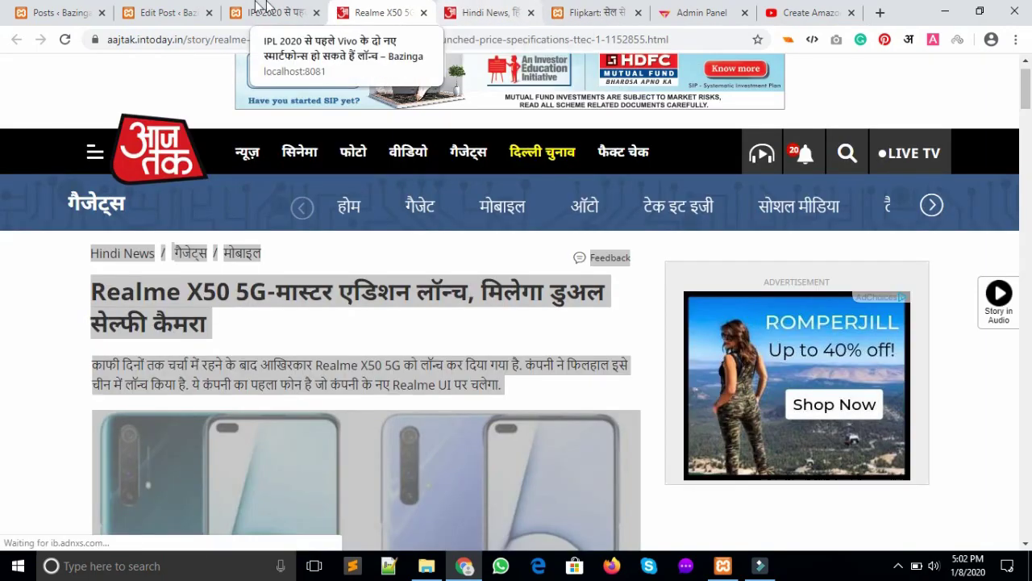
pyautogui.click(246, 9)
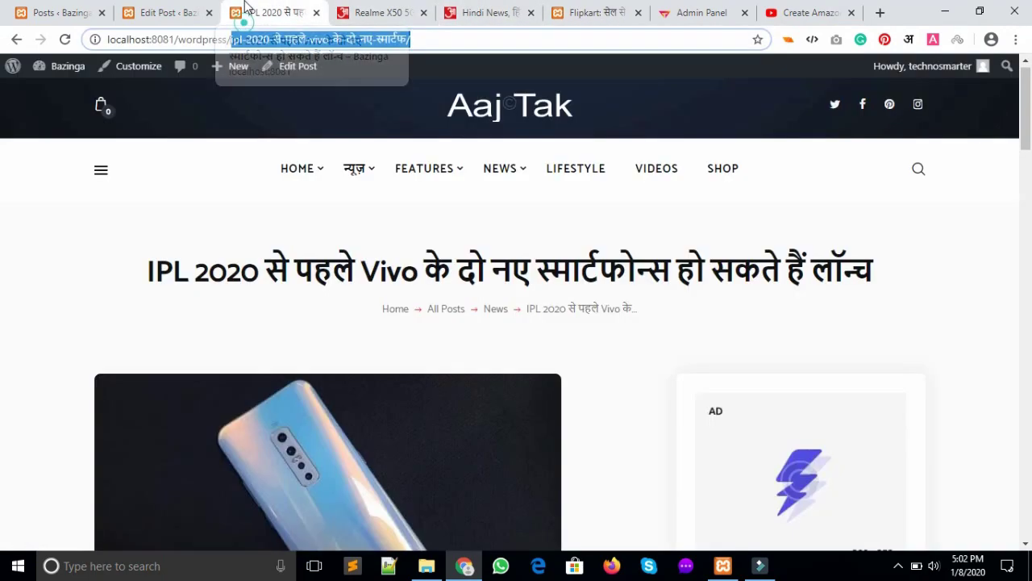
pyautogui.click(149, 12)
pyautogui.hotkey('ctrl', 'v')
pyautogui.click(585, 329)
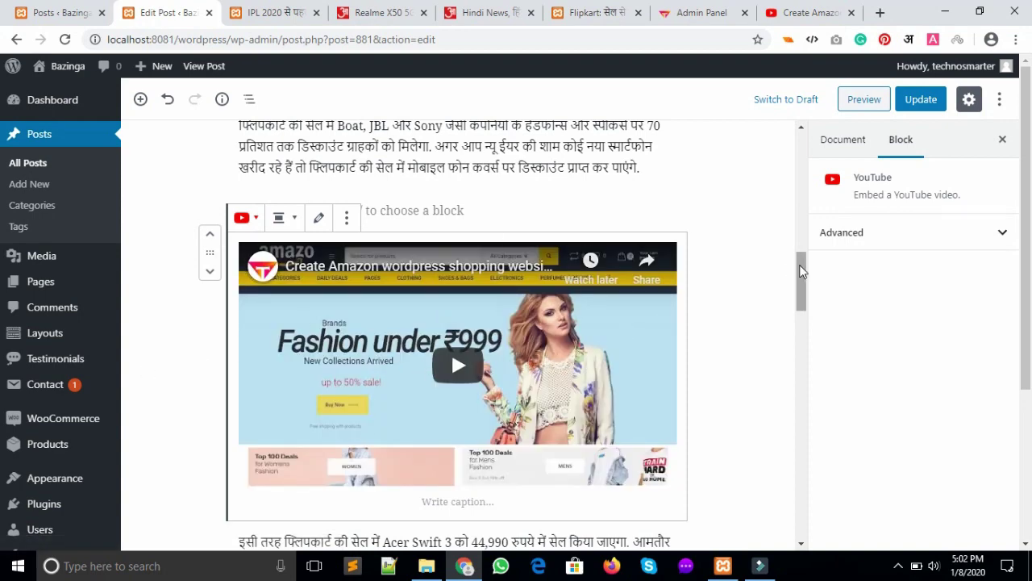
# Step: Review the extra inline formatting options of the Boat, JBL and Sony paragraph near the post's end and the block choices below it
pyautogui.moveTo(801, 268); pyautogui.dragTo(792, 387)
pyautogui.scroll(-2, 791, 401)
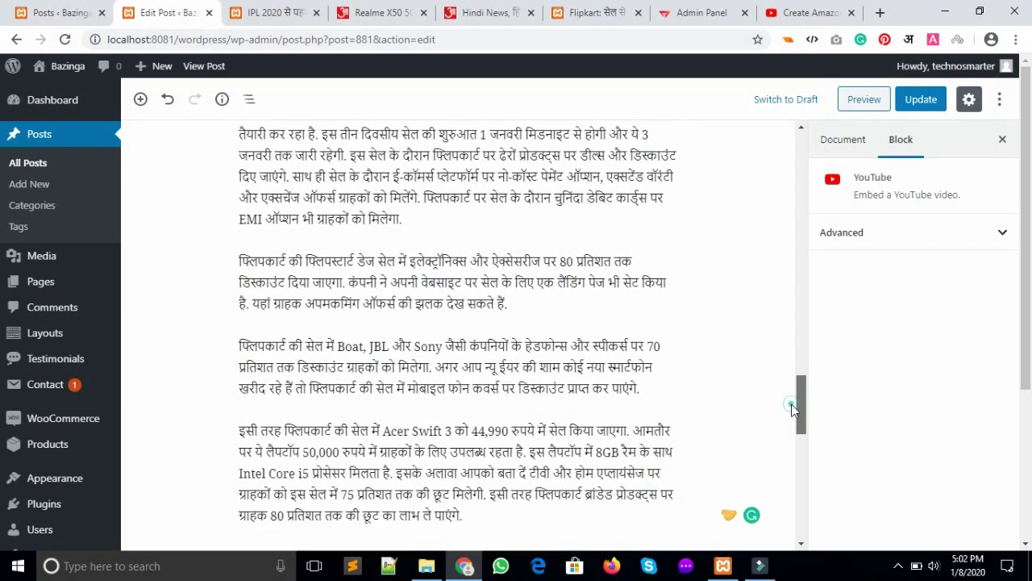
pyautogui.click(361, 282)
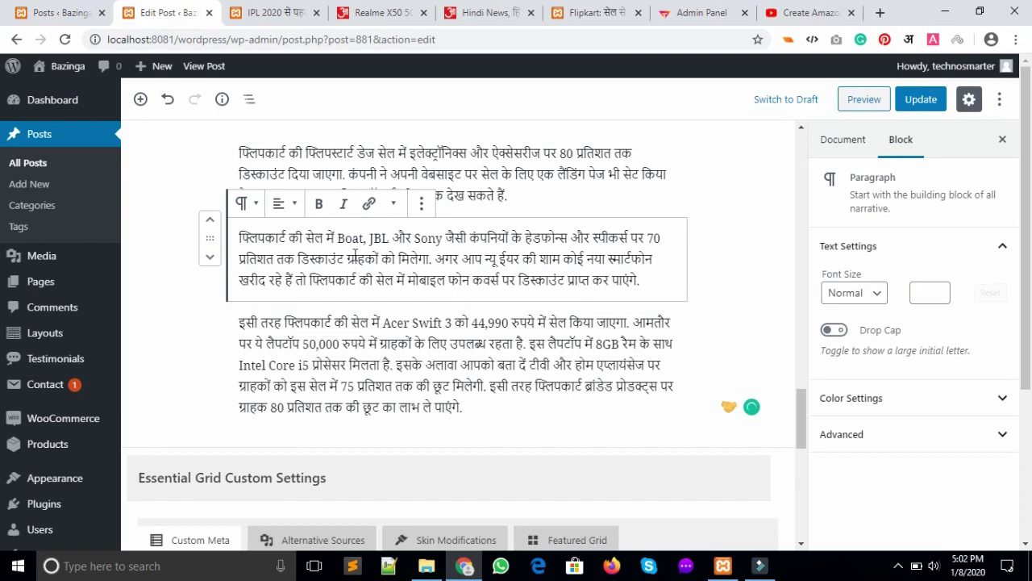
pyautogui.click(392, 206)
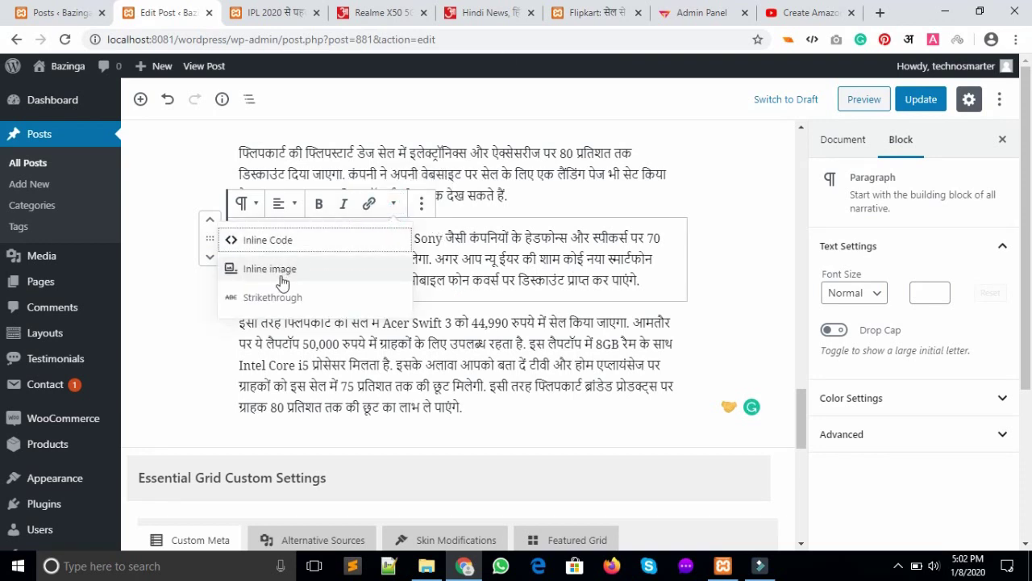
pyautogui.click(457, 302)
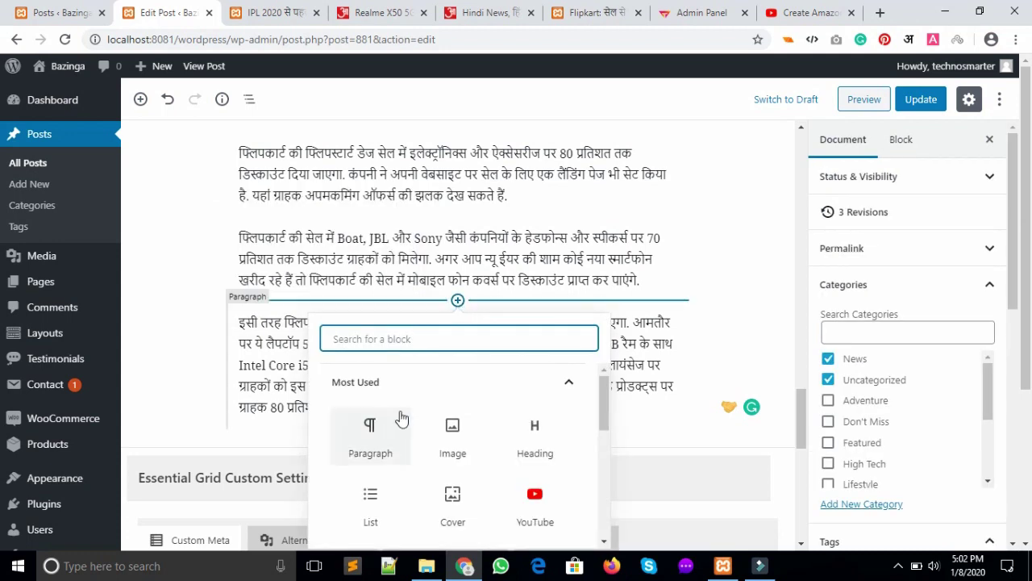
pyautogui.click(699, 378)
# Step: Insert a WooCommerce Newest Products block below the post's last paragraph
pyautogui.click(479, 408)
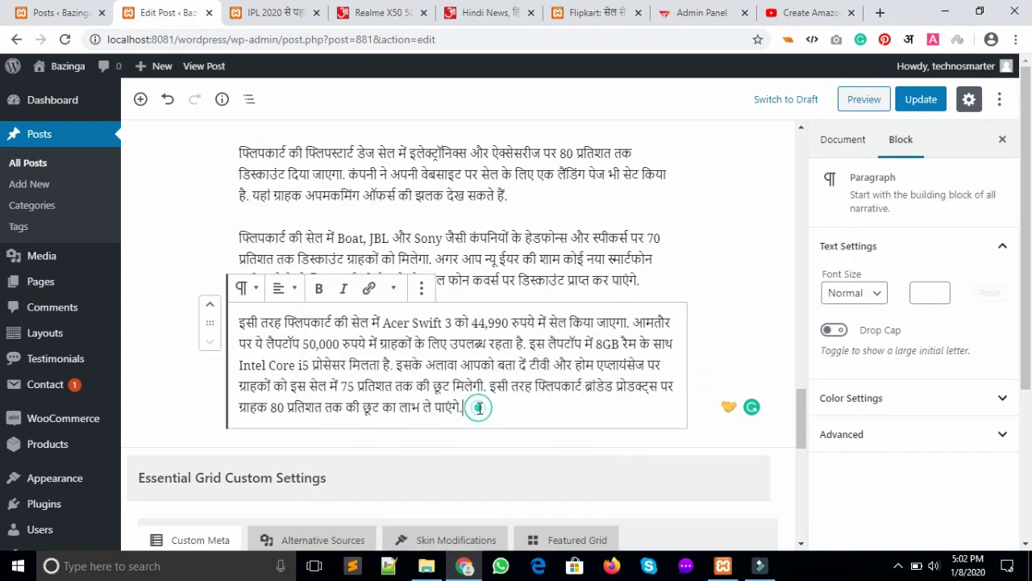
pyautogui.press('Return')
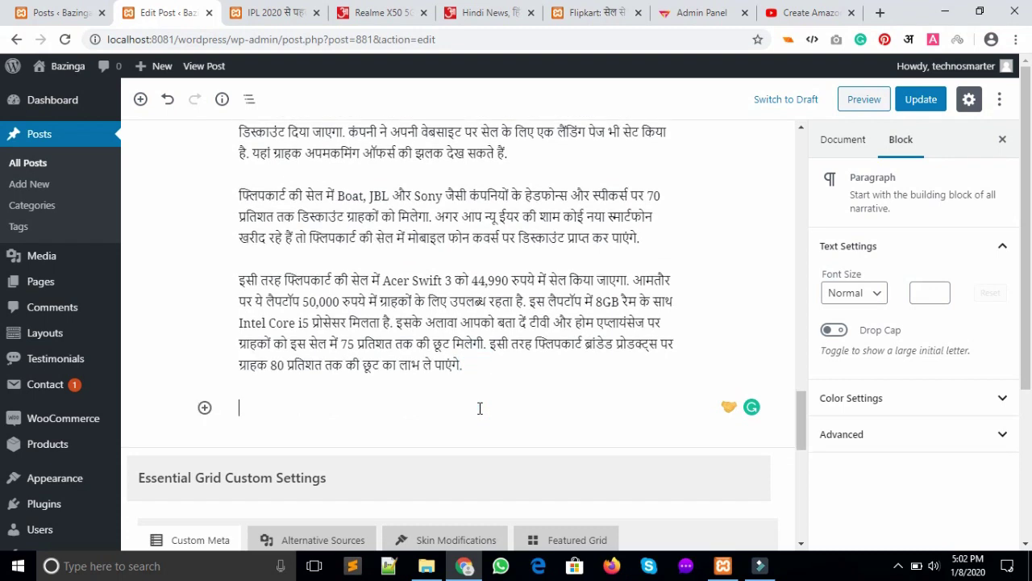
pyautogui.click(204, 407)
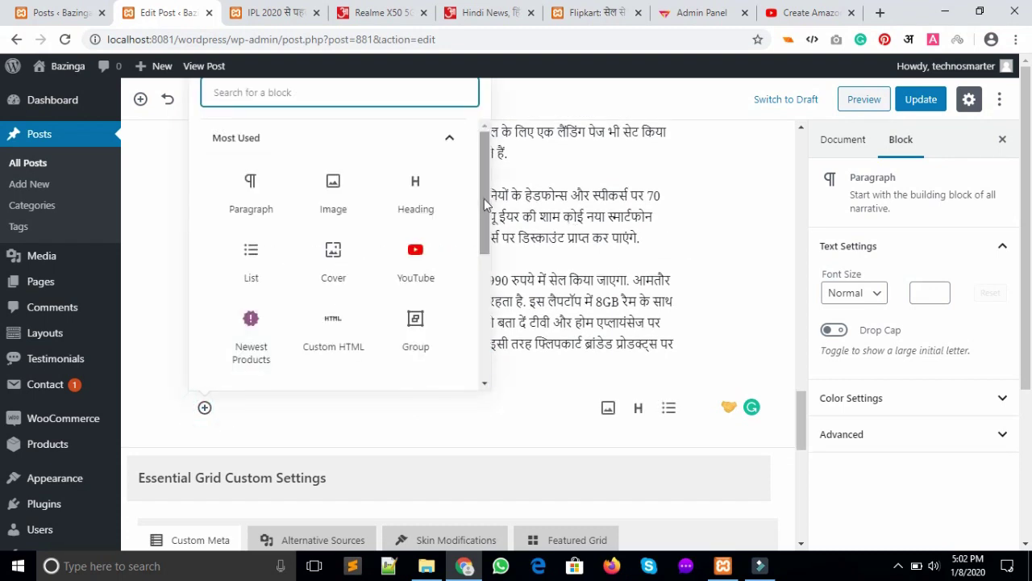
pyautogui.scroll(-4, 476, 205)
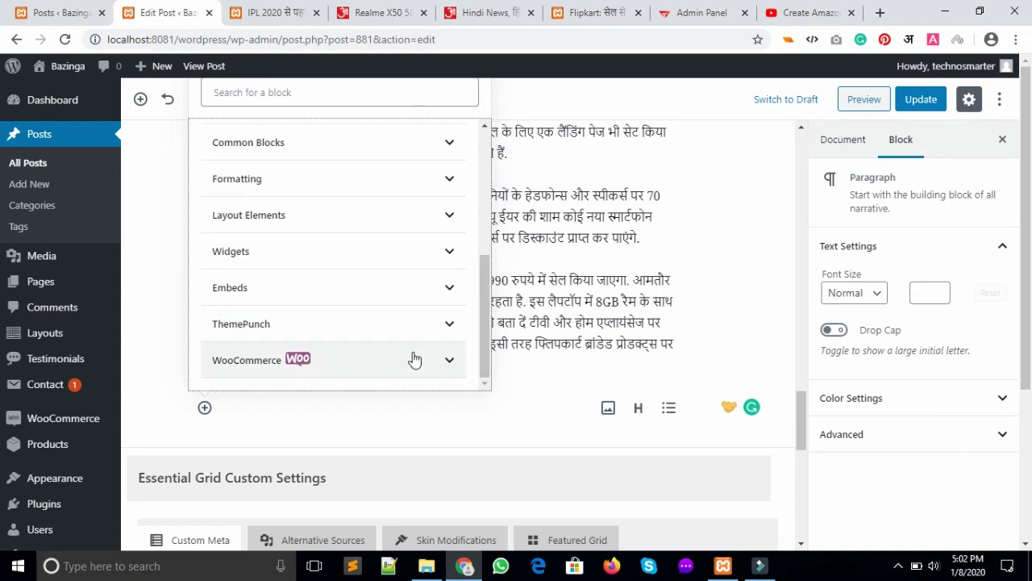
pyautogui.click(416, 359)
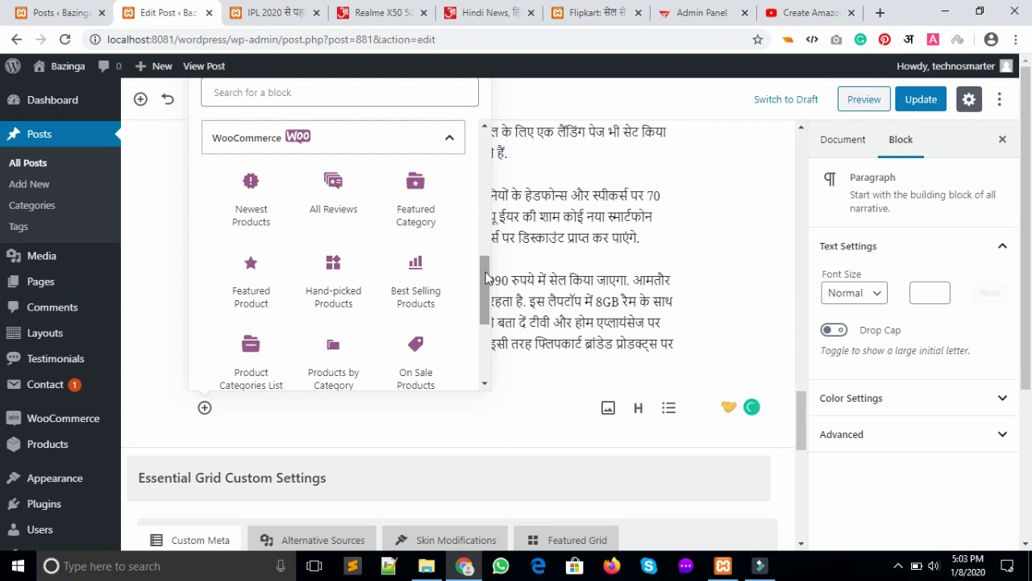
pyautogui.moveTo(486, 278); pyautogui.dragTo(486, 289)
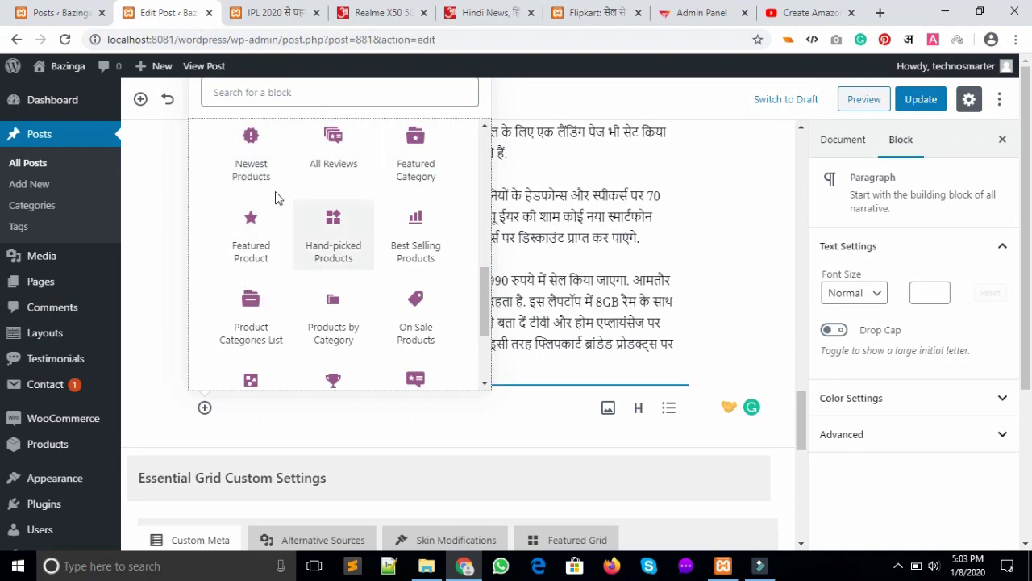
pyautogui.click(248, 184)
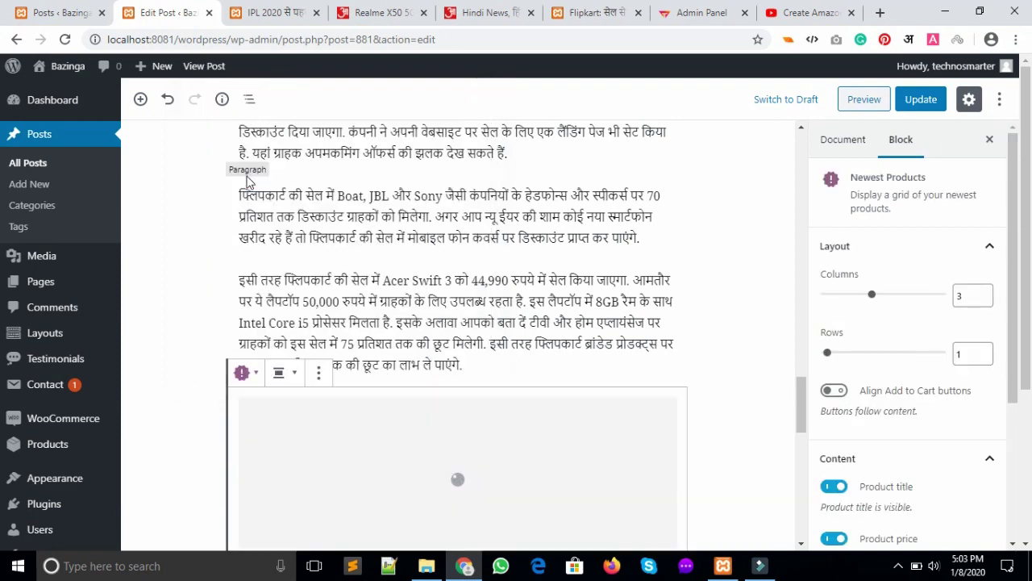
pyautogui.moveTo(802, 394); pyautogui.dragTo(802, 419)
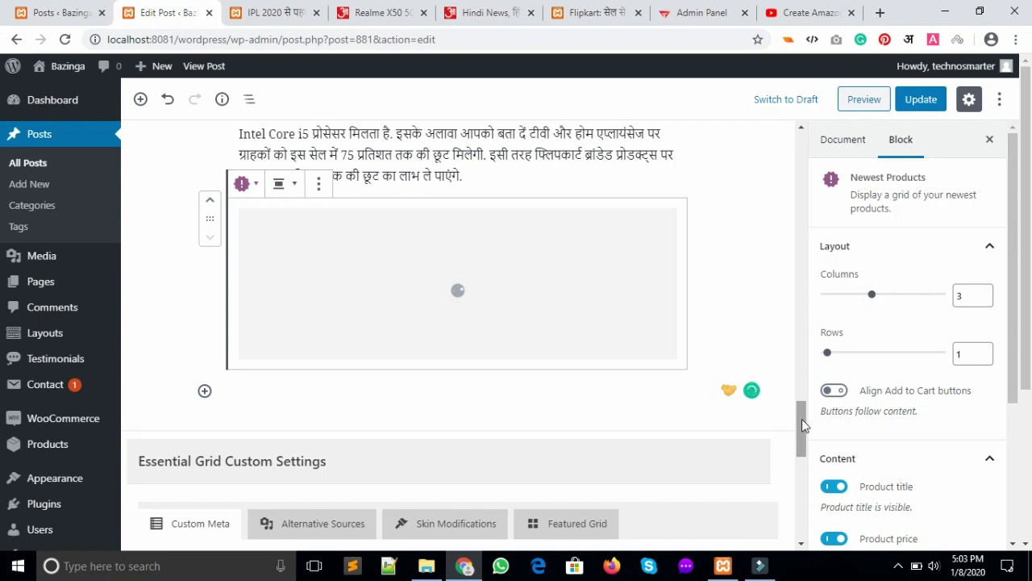
pyautogui.moveTo(802, 419); pyautogui.dragTo(802, 419)
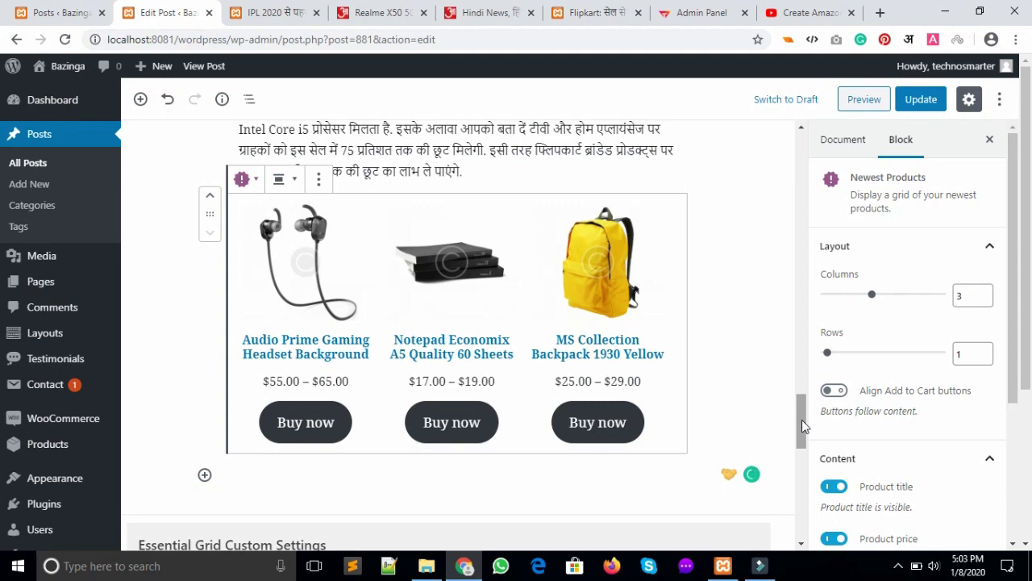
# Step: Examine the item and theme options below the post content, including the related posts and media title settings
pyautogui.moveTo(802, 419); pyautogui.dragTo(801, 487)
pyautogui.scroll(-2, 801, 485)
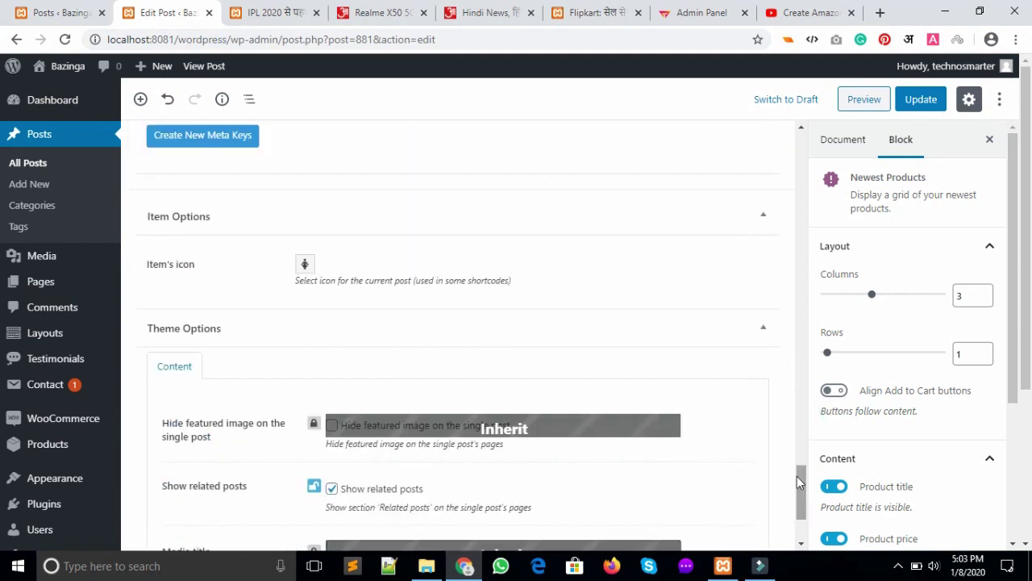
pyautogui.scroll(-1, 802, 485)
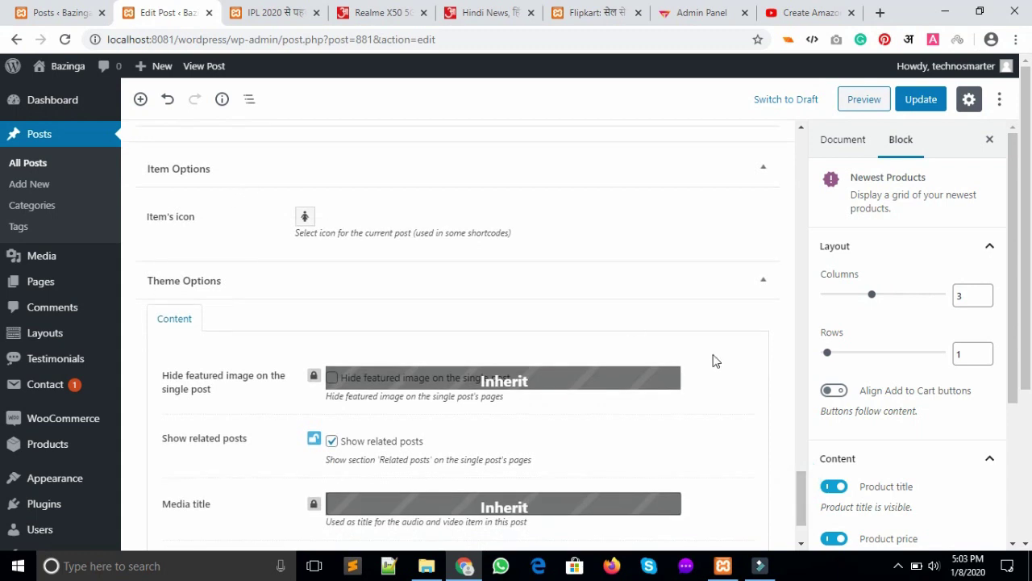
pyautogui.scroll(-1, 804, 520)
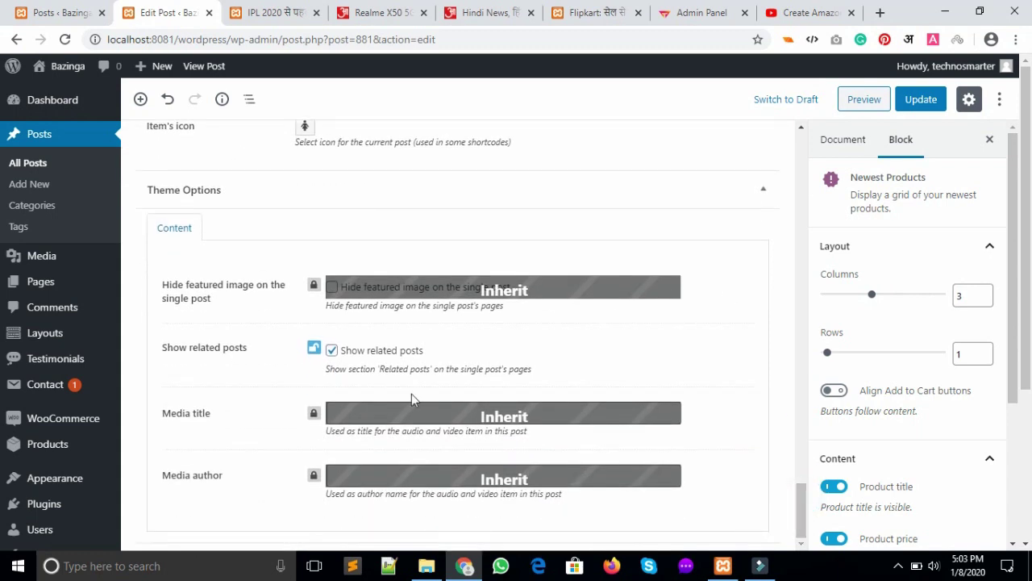
pyautogui.tripleClick(238, 410)
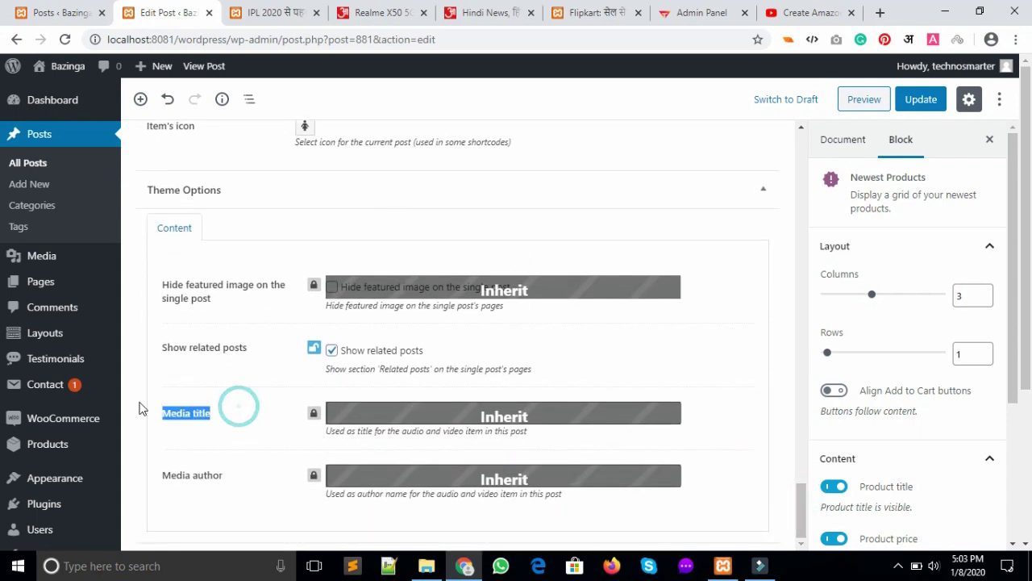
pyautogui.moveTo(272, 345); pyautogui.dragTo(163, 347)
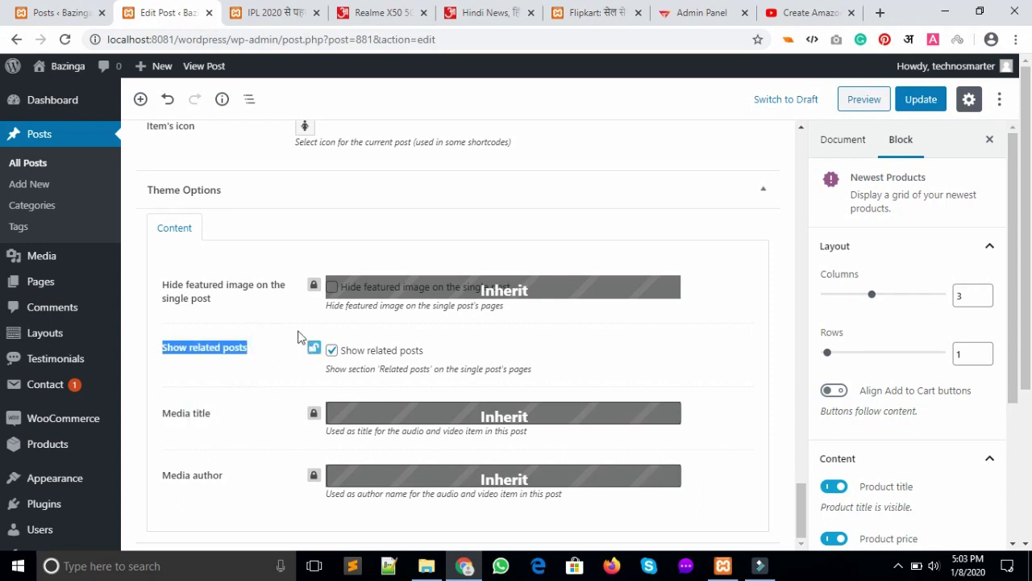
pyautogui.click(801, 500)
pyautogui.click(1024, 287)
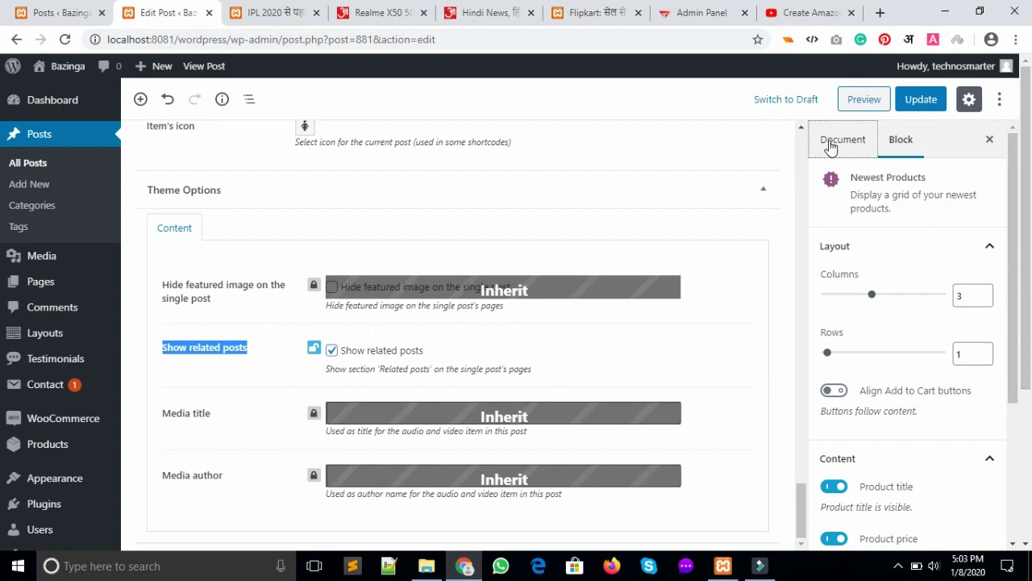
# Step: Remove the post from the Uncategorized category in the document settings
pyautogui.click(837, 138)
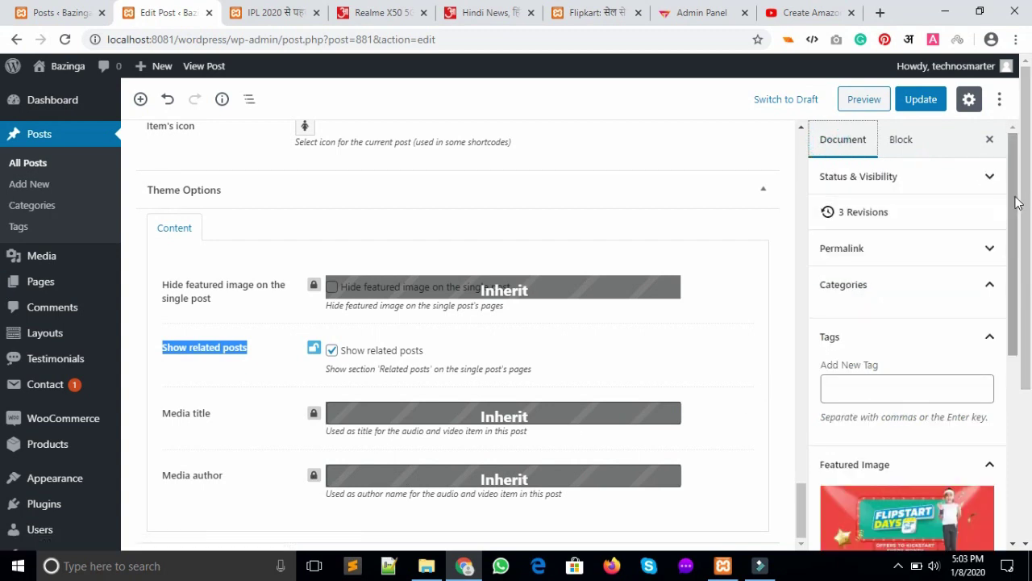
pyautogui.moveTo(1014, 190); pyautogui.dragTo(1014, 210)
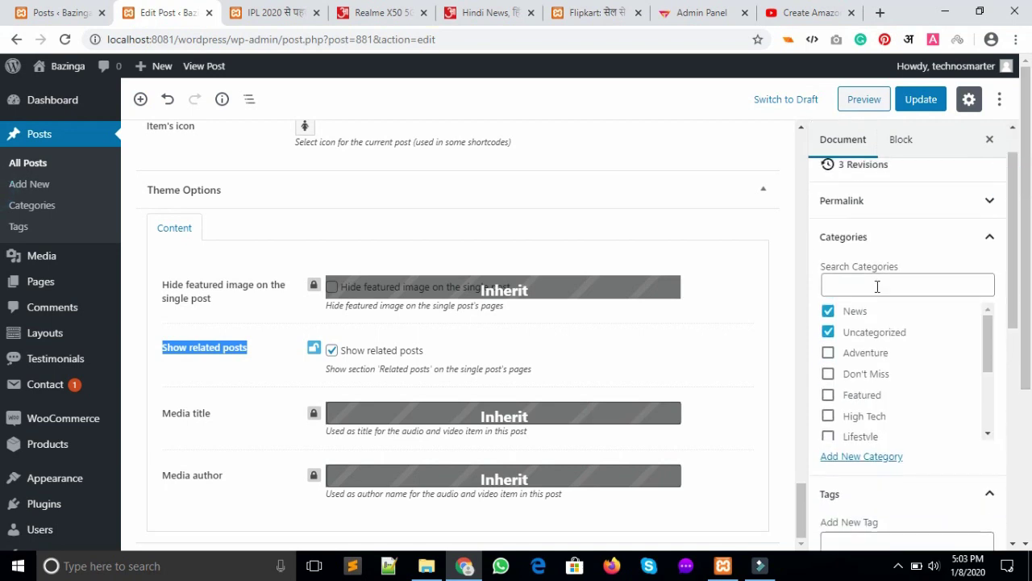
pyautogui.click(876, 285)
pyautogui.click(828, 331)
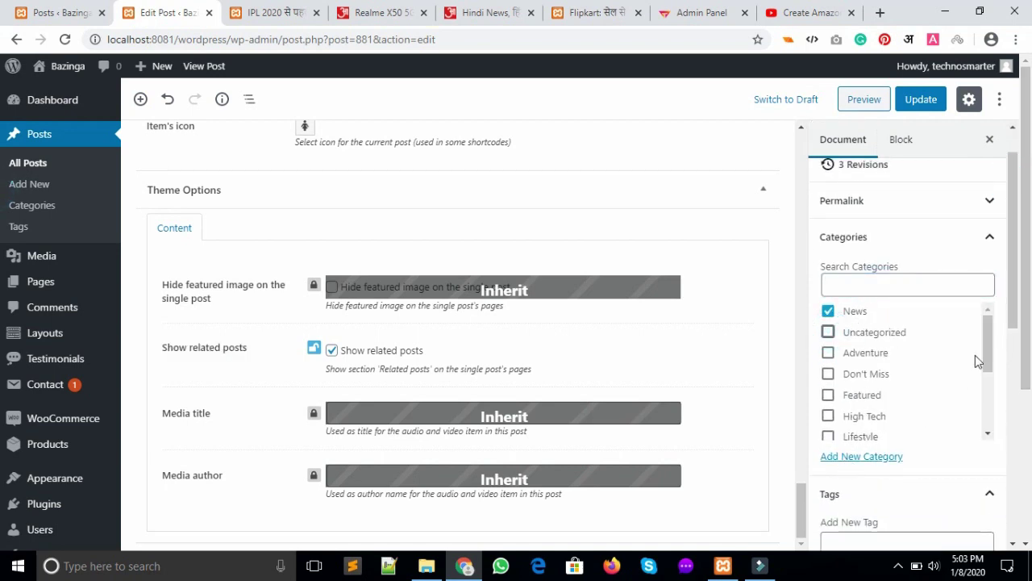
pyautogui.moveTo(985, 350); pyautogui.dragTo(952, 319)
# Step: Add the tags flipkart, wordpres and offers to the post
pyautogui.moveTo(1014, 300); pyautogui.dragTo(1000, 409)
pyautogui.click(878, 274)
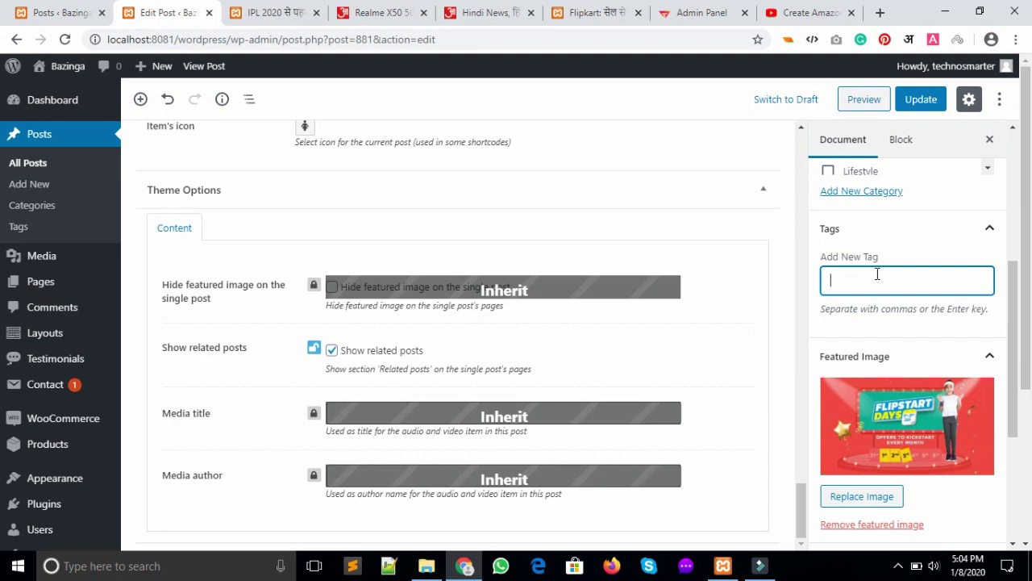
pyautogui.write('flipkart')
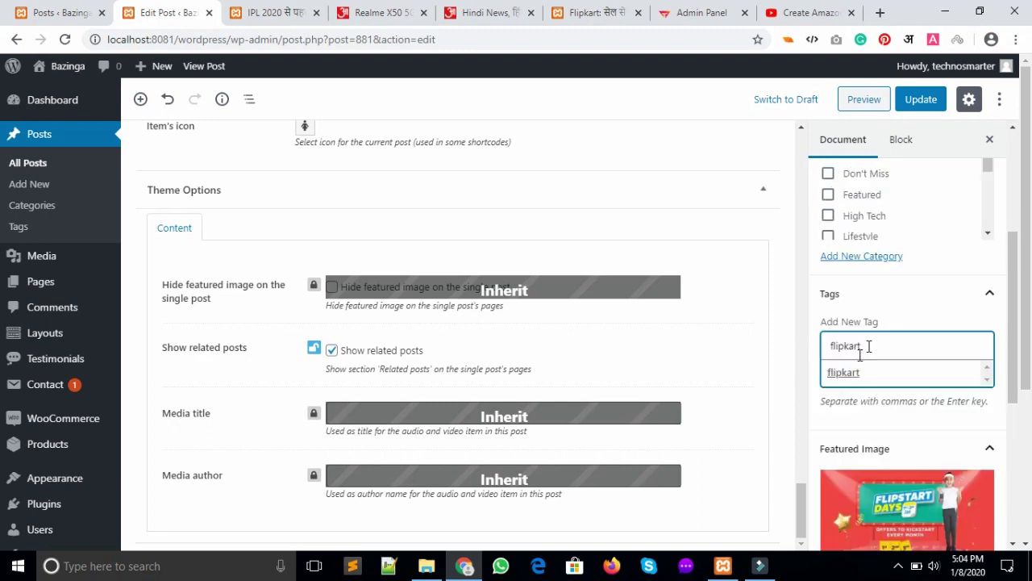
pyautogui.click(845, 373)
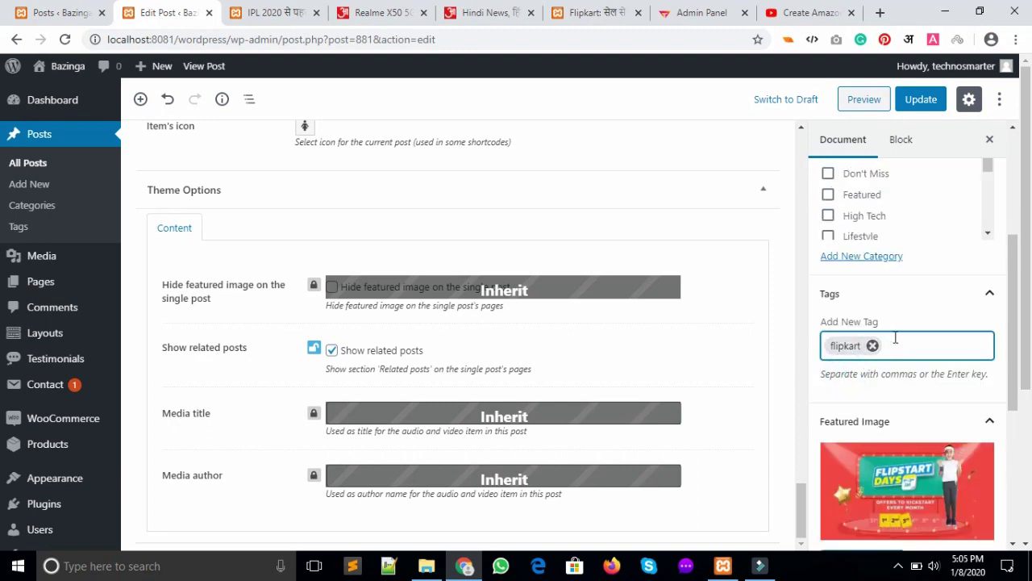
pyautogui.write('wor')
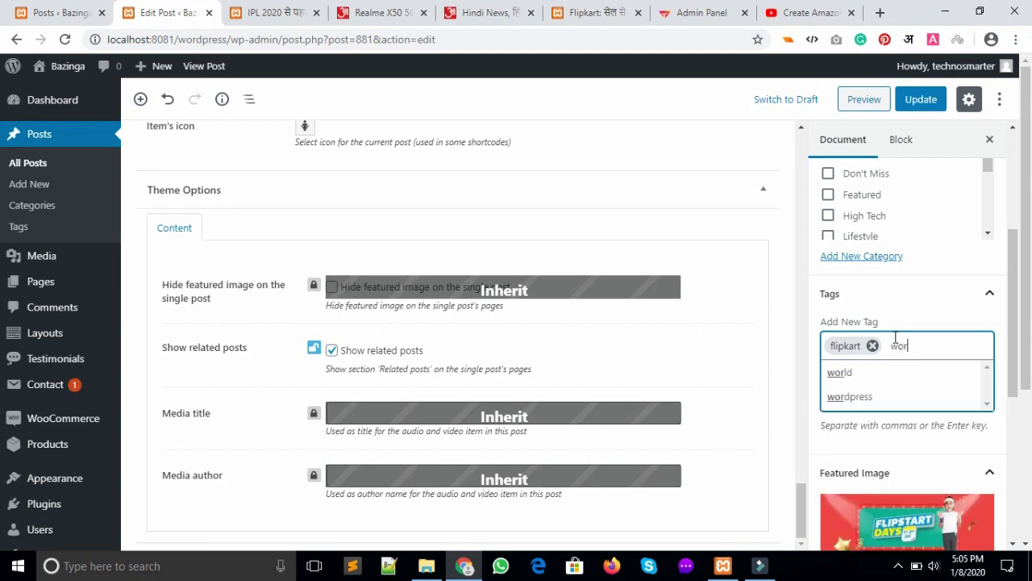
pyautogui.write('dpres')
pyautogui.press('Return')
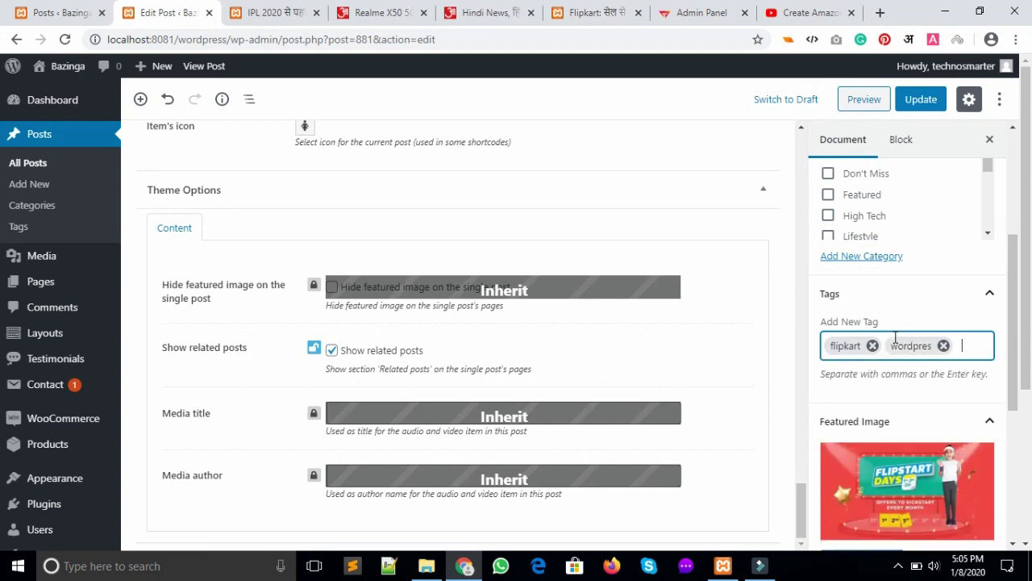
pyautogui.press('BackSpace')
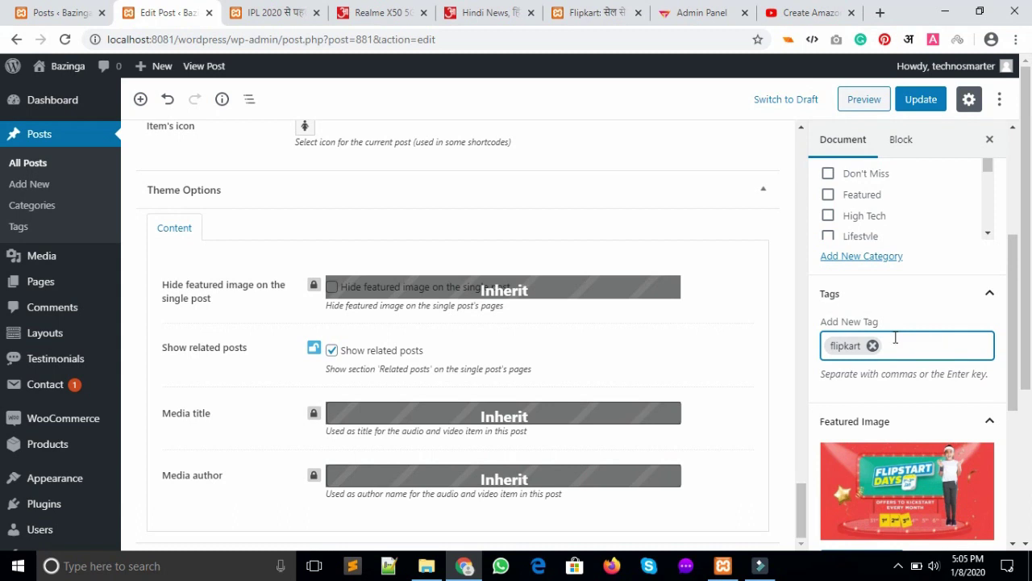
pyautogui.press('Return')
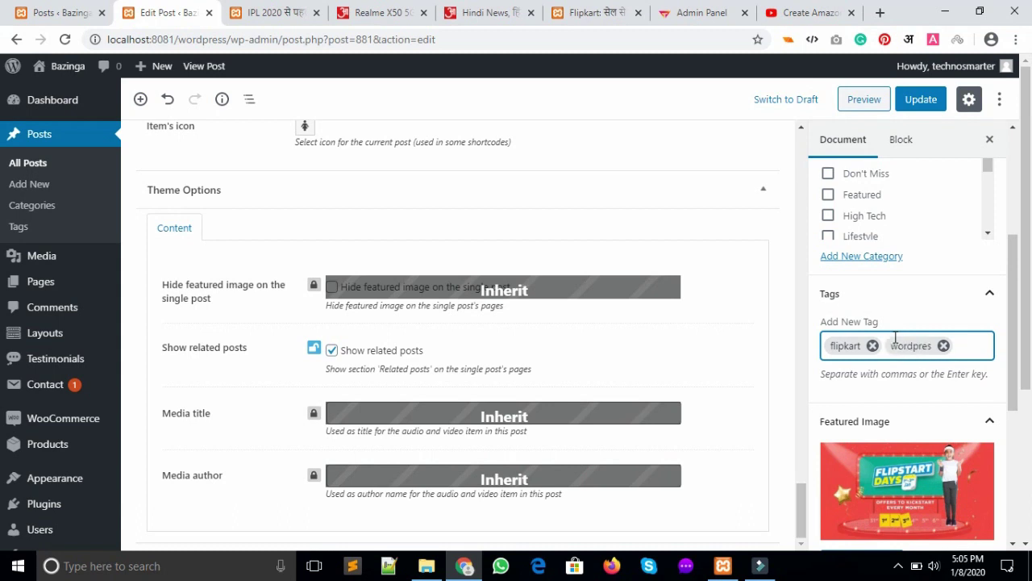
pyautogui.write('off')
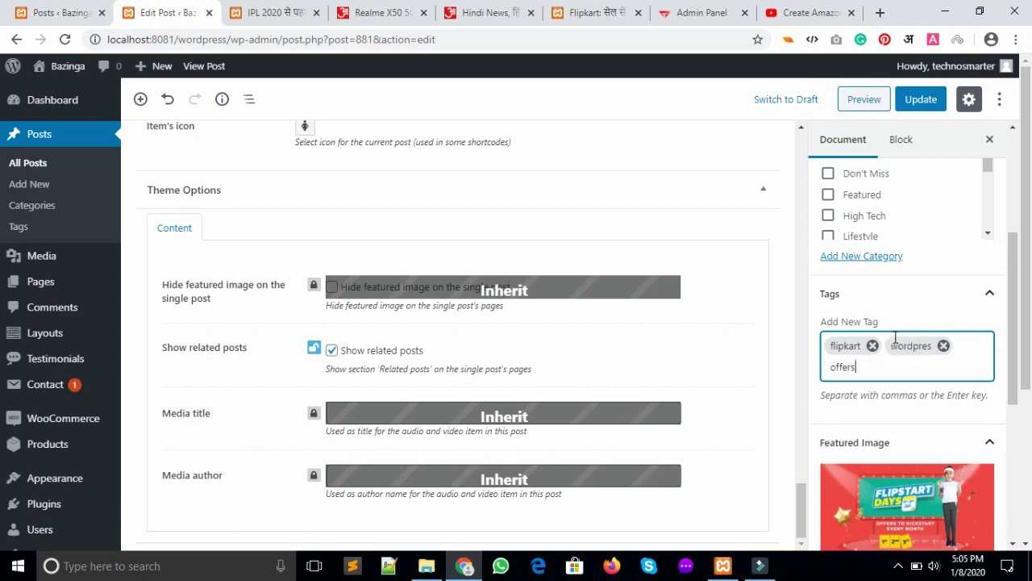
pyautogui.write('ers')
pyautogui.press('Return')
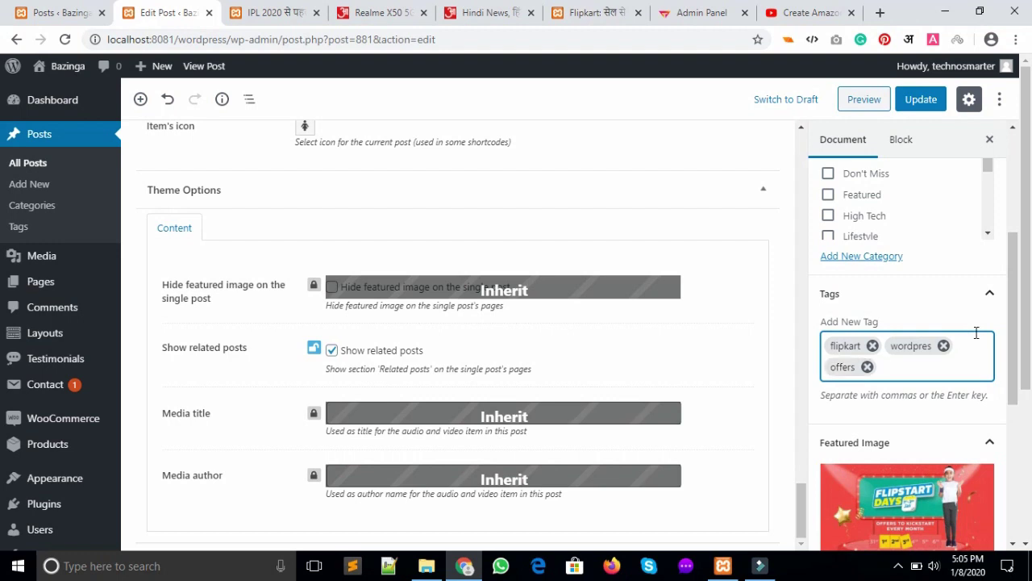
pyautogui.press('BackSpace')
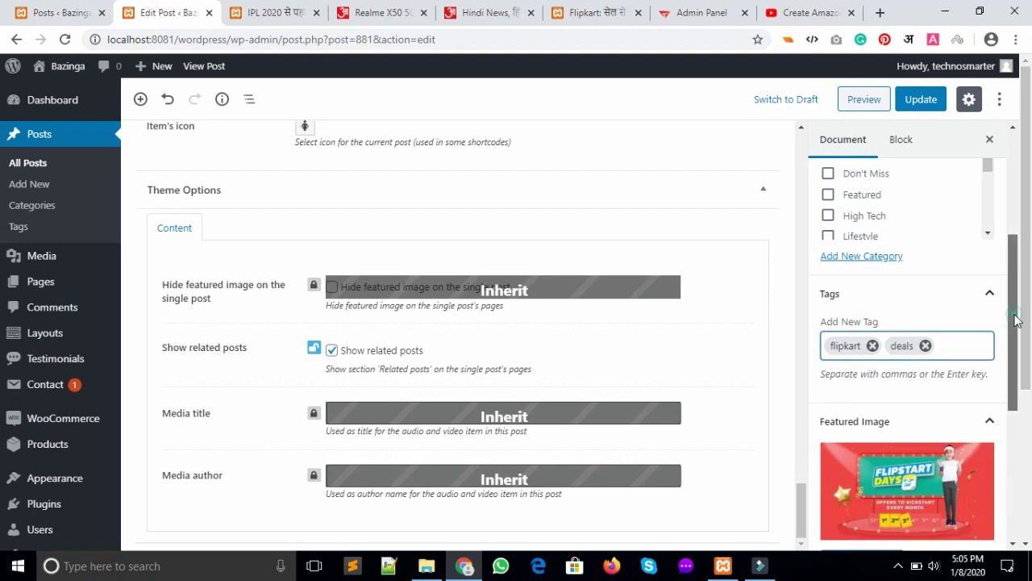
# Step: Check the post's featured image setting, view the featured image on the published IPL 2020 Vivo article, and return to the editor
pyautogui.scroll(-3, 888, 339)
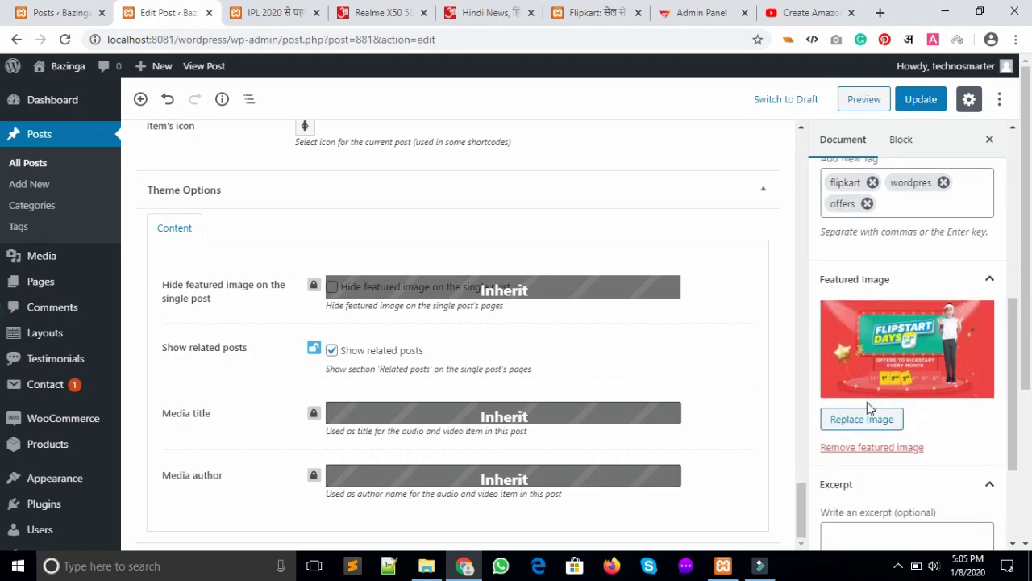
pyautogui.click(284, 14)
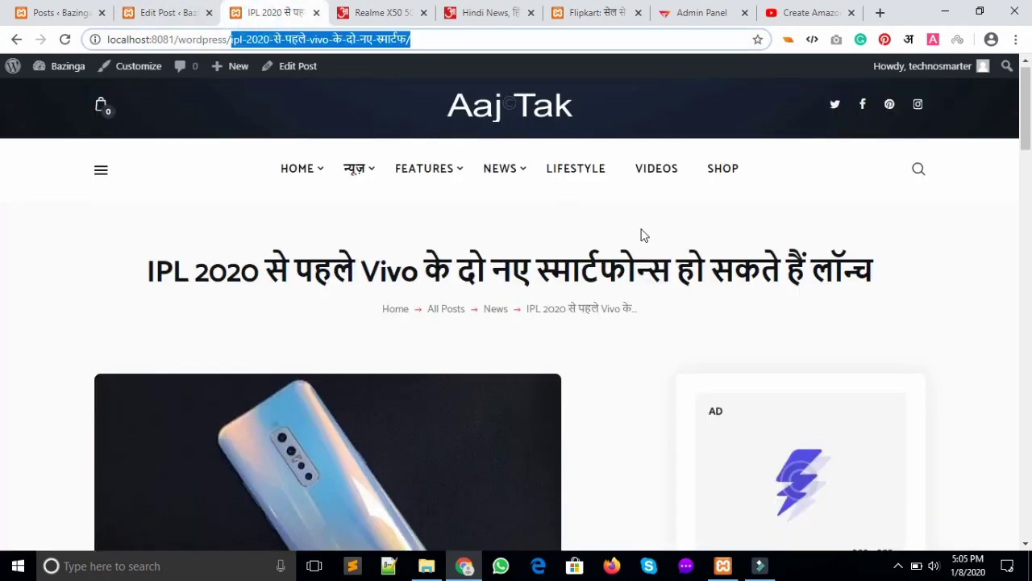
pyautogui.scroll(-2, 484, 387)
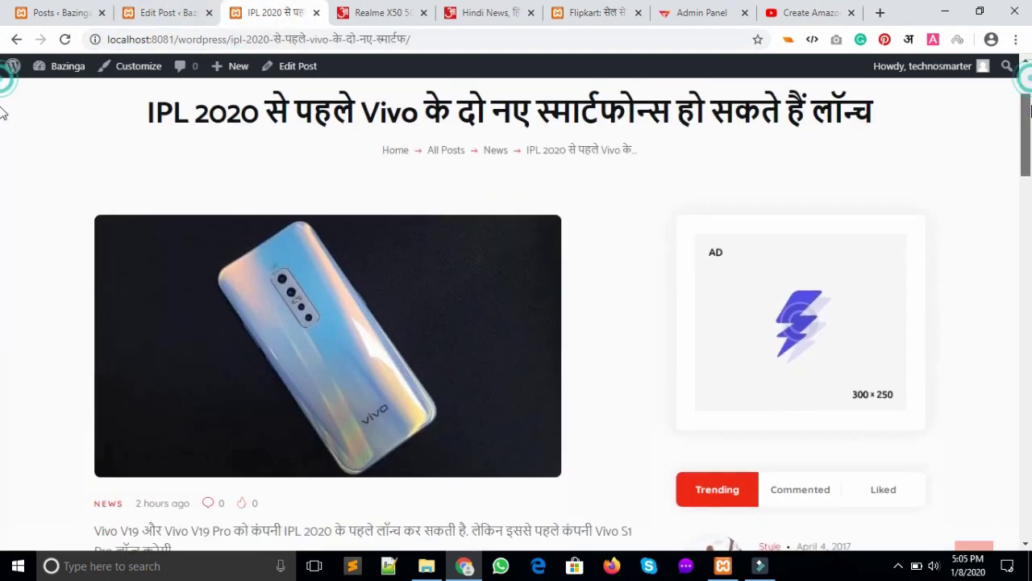
pyautogui.click(165, 13)
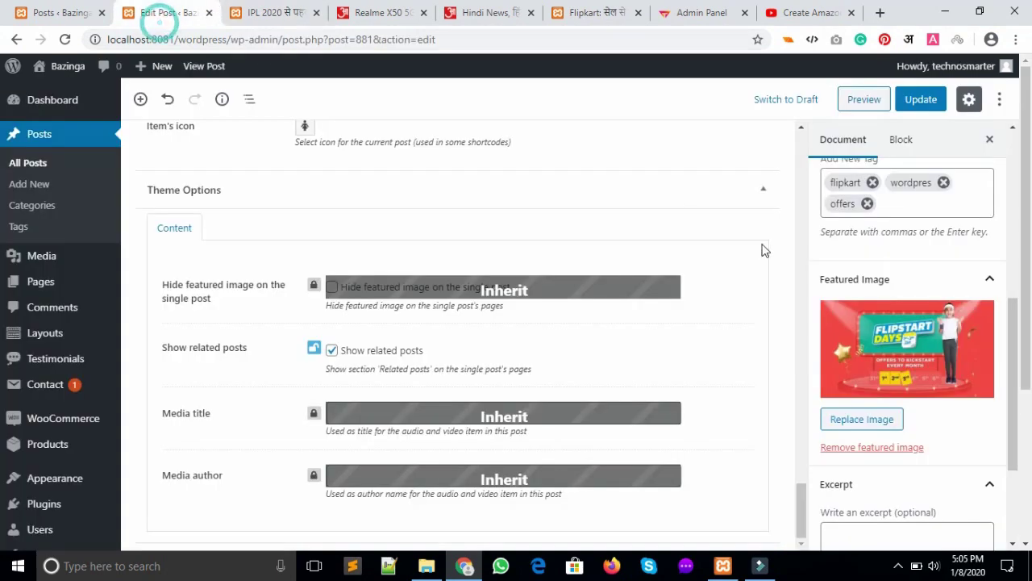
# Step: Disable Allow Comments in the post's discussion settings and enable it again
pyautogui.scroll(-3, 1018, 346)
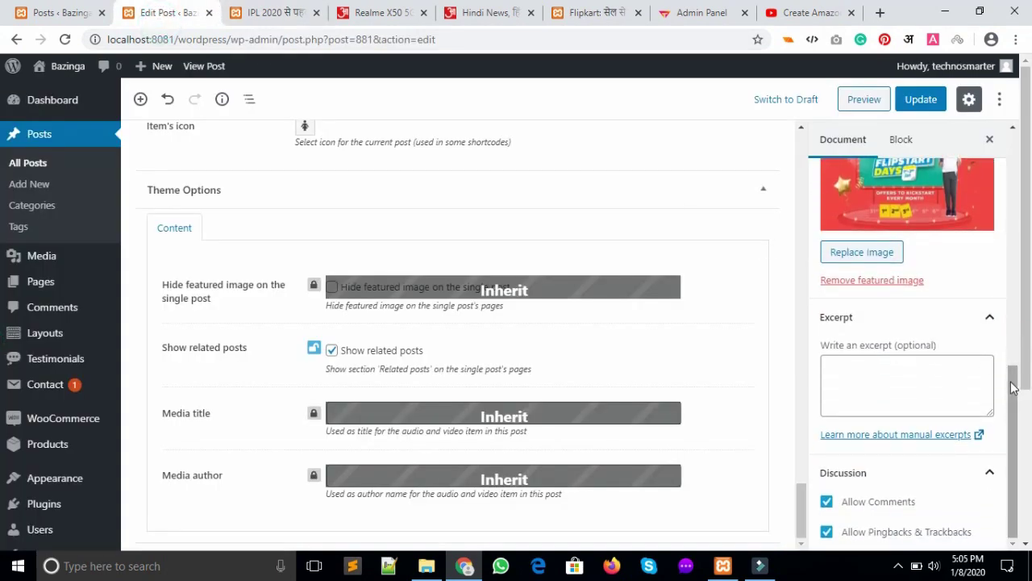
pyautogui.click(826, 503)
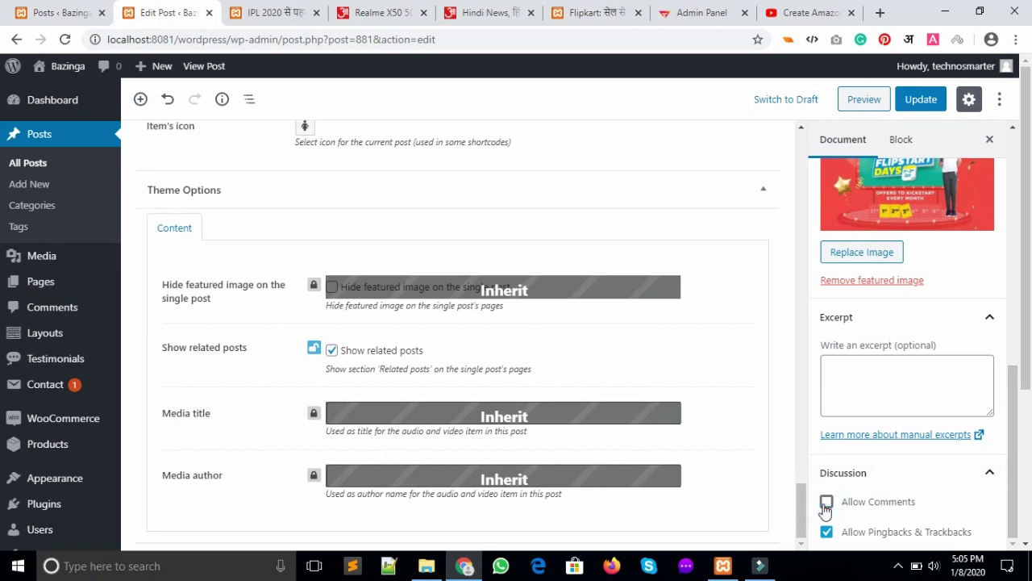
pyautogui.click(826, 503)
pyautogui.moveTo(1014, 512); pyautogui.dragTo(1006, 267)
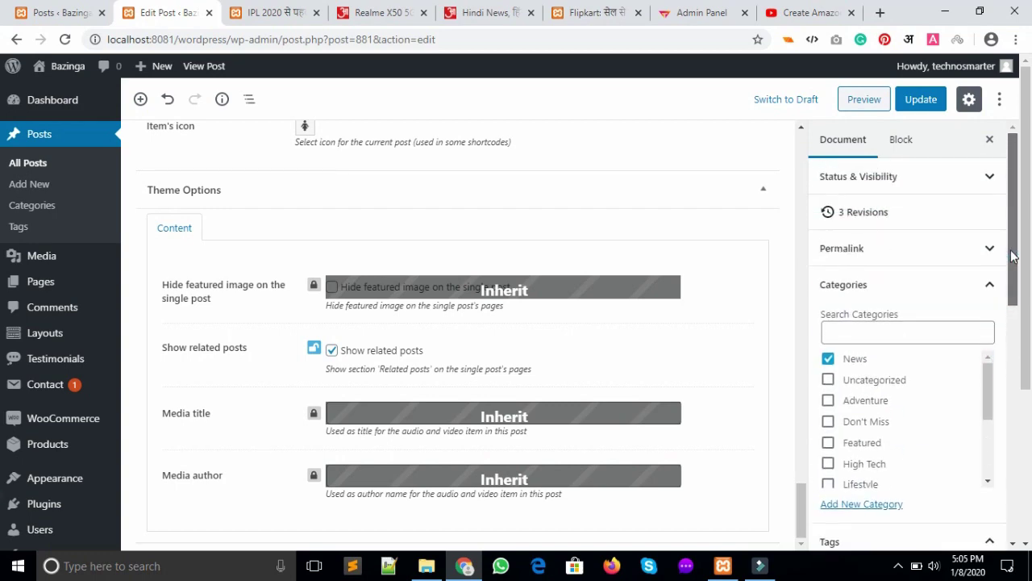
# Step: Open the post's permalink settings and examine how the Aaj Tak Realme X50 5G article's URL relates to its headline
pyautogui.click(992, 250)
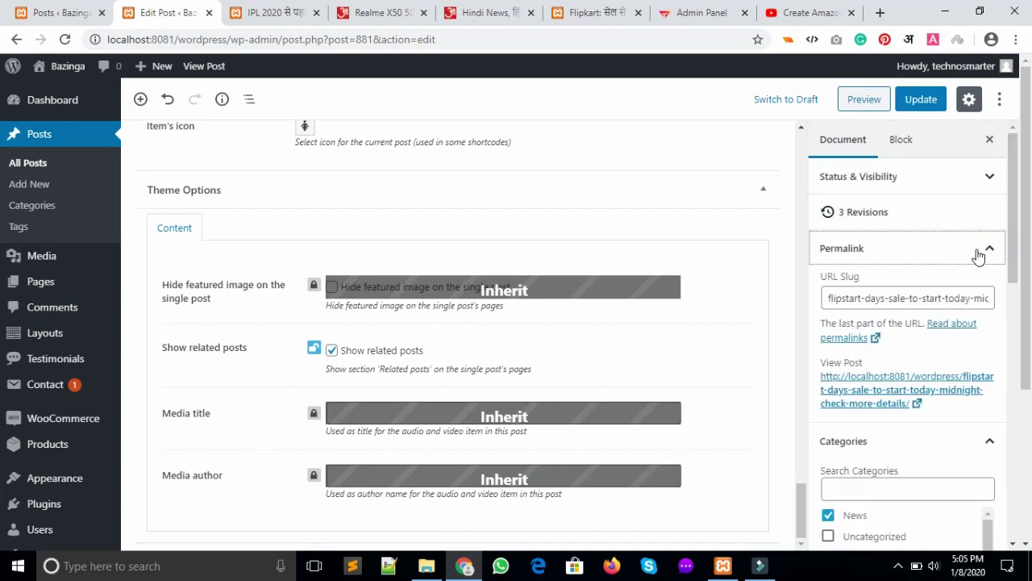
pyautogui.click(932, 297)
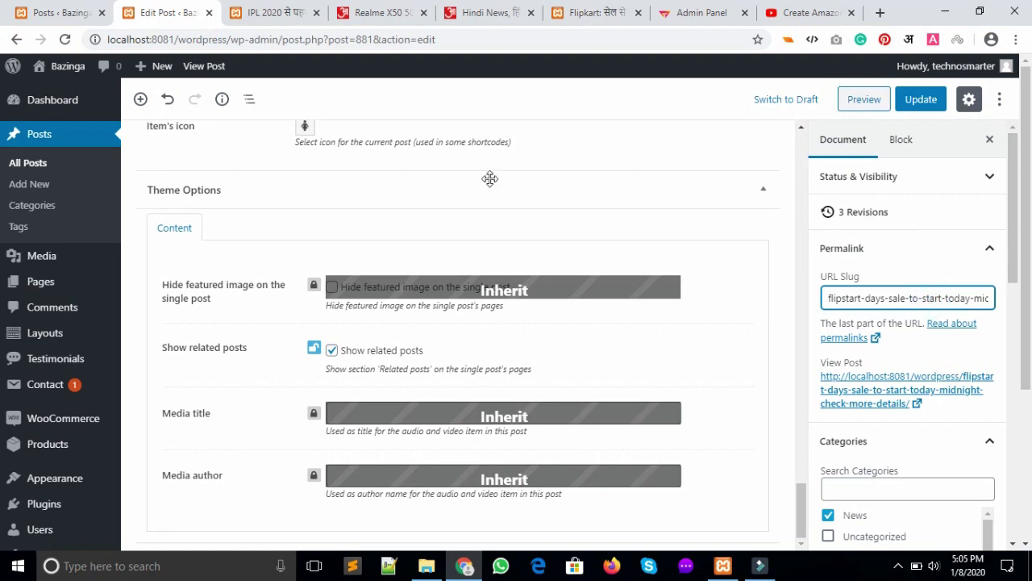
pyautogui.click(469, 7)
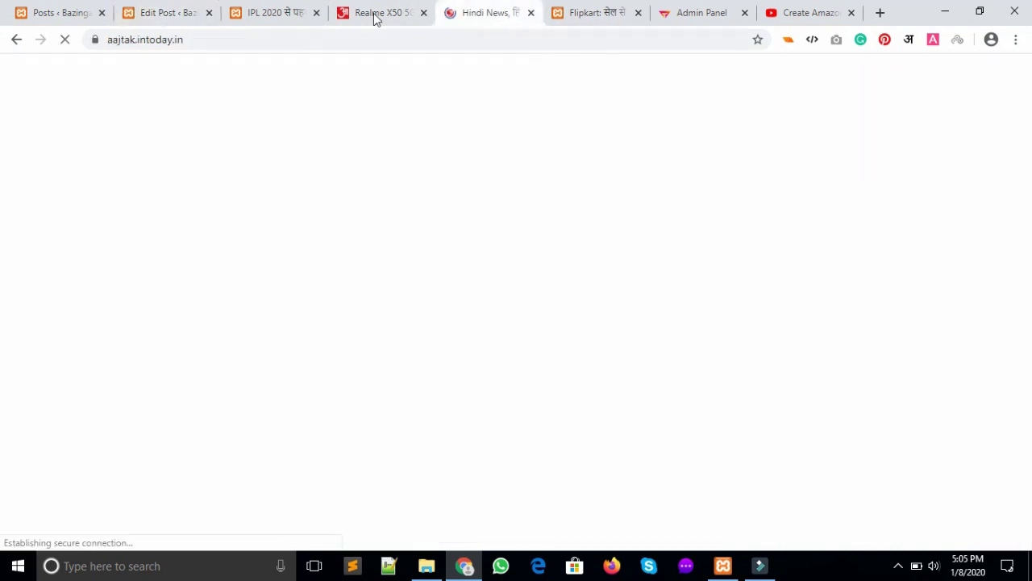
pyautogui.click(375, 15)
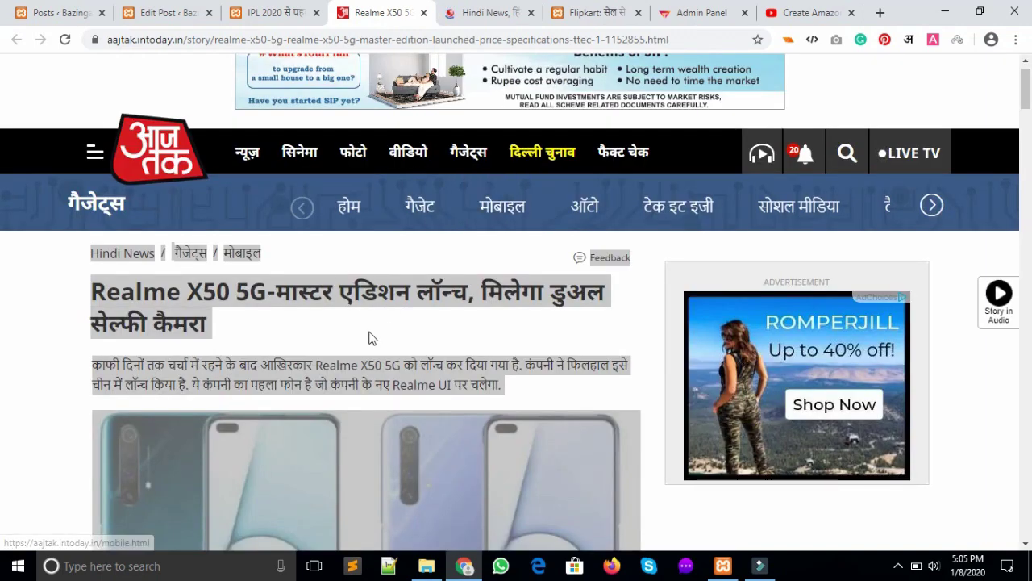
pyautogui.click(363, 333)
pyautogui.moveTo(234, 333); pyautogui.dragTo(85, 303)
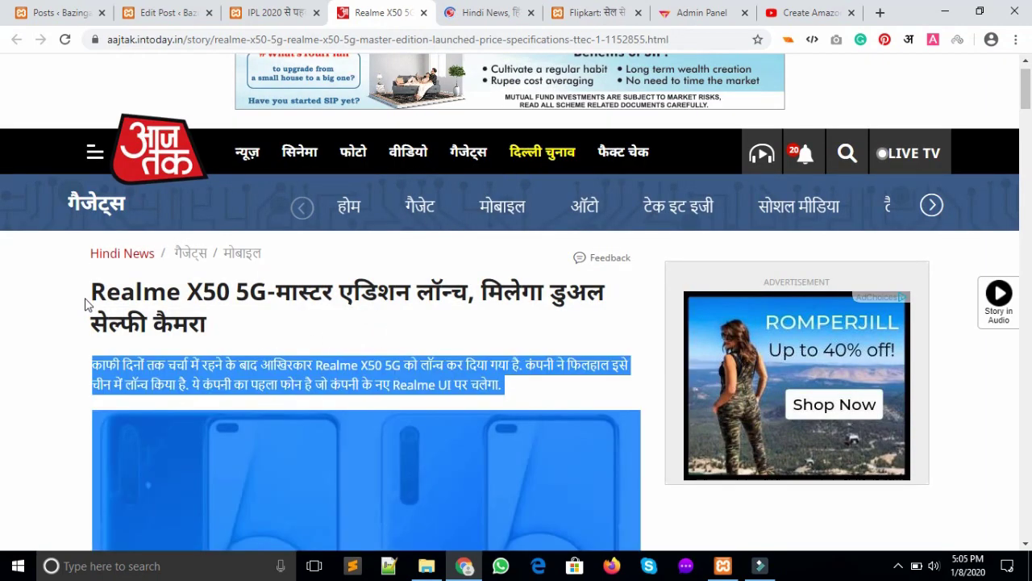
pyautogui.moveTo(214, 39); pyautogui.dragTo(621, 53)
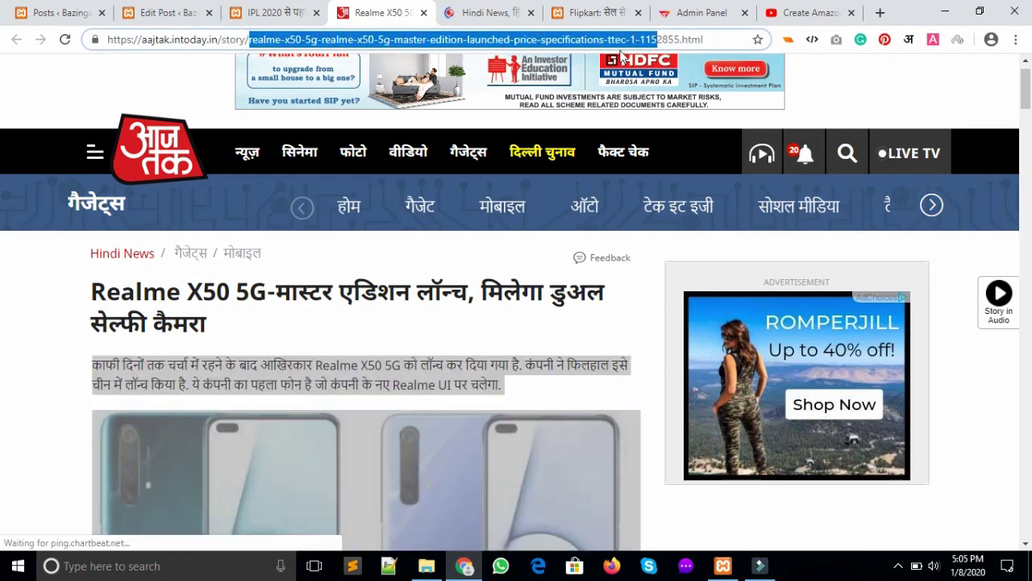
pyautogui.click(598, 39)
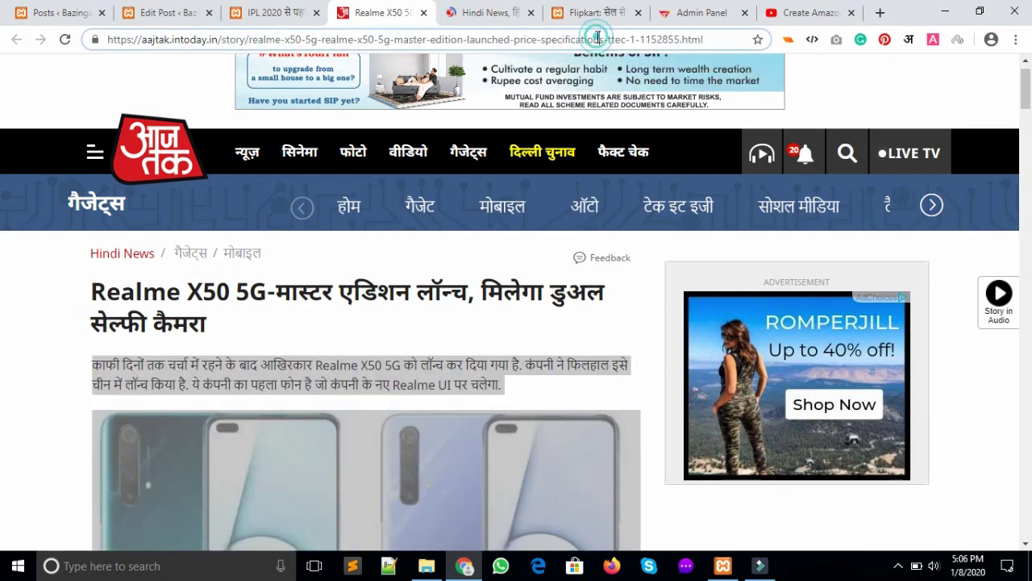
# Step: Examine the URL slug of the published IPL 2020 Vivo article and return to the post editor
pyautogui.click(295, 14)
pyautogui.moveTo(418, 39); pyautogui.dragTo(235, 53)
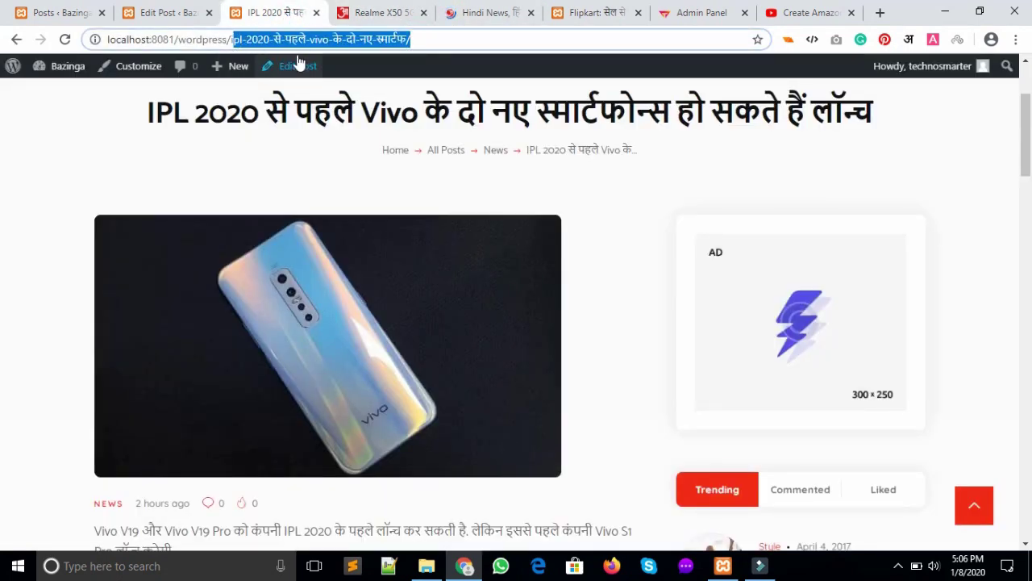
pyautogui.click(373, 18)
pyautogui.click(498, 14)
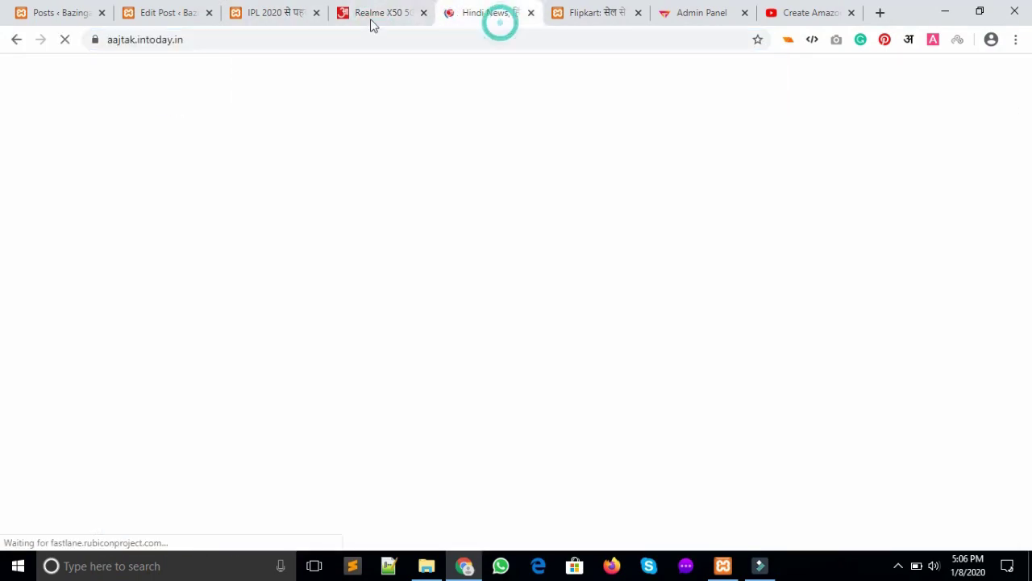
pyautogui.click(282, 14)
pyautogui.click(150, 6)
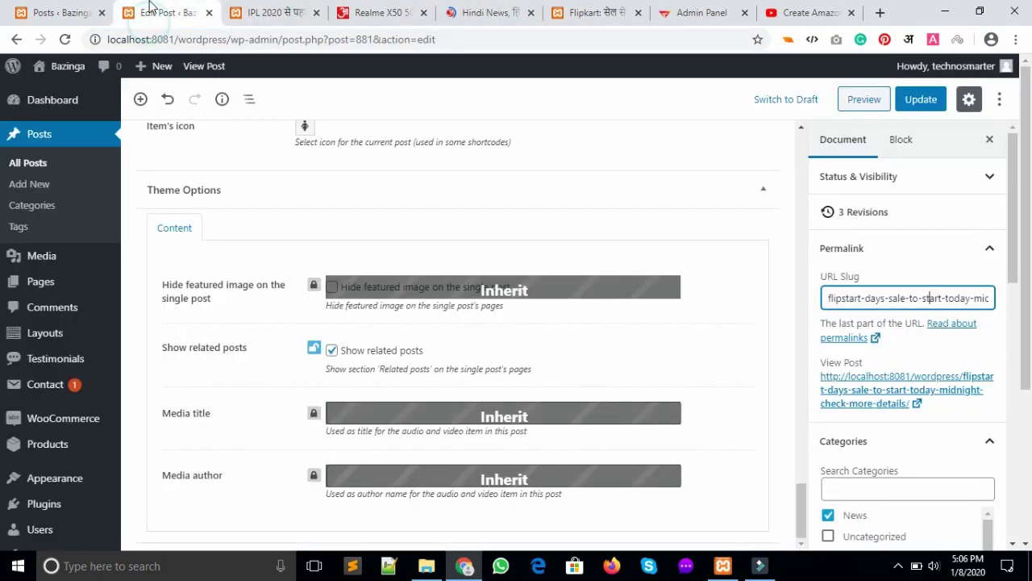
# Step: Update the Flipkart post and open its published page from the related posts of the IPL 2020 Vivo article
pyautogui.click(917, 103)
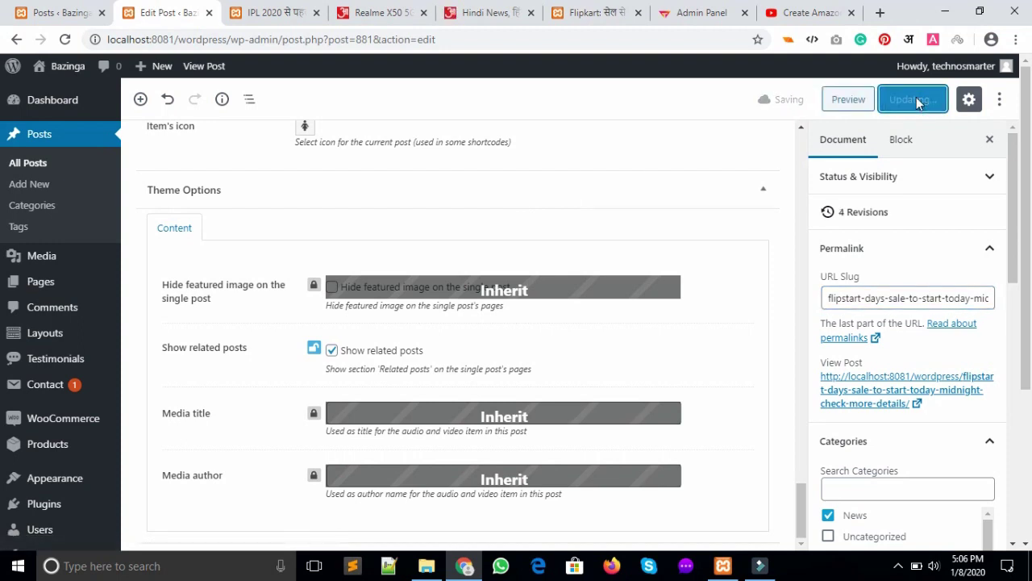
pyautogui.click(257, 15)
pyautogui.moveTo(1028, 103); pyautogui.dragTo(1028, 327)
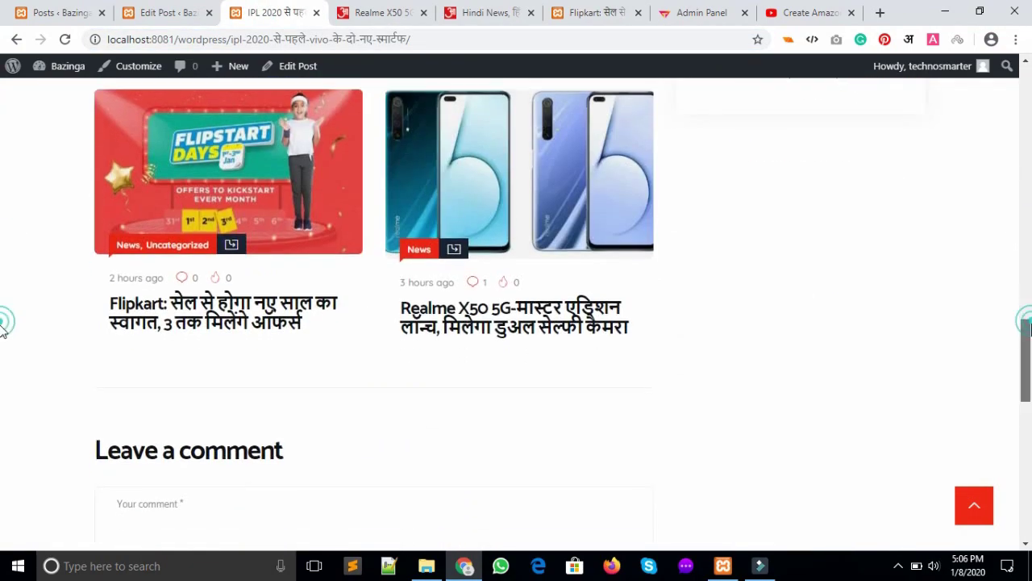
pyautogui.click(225, 321)
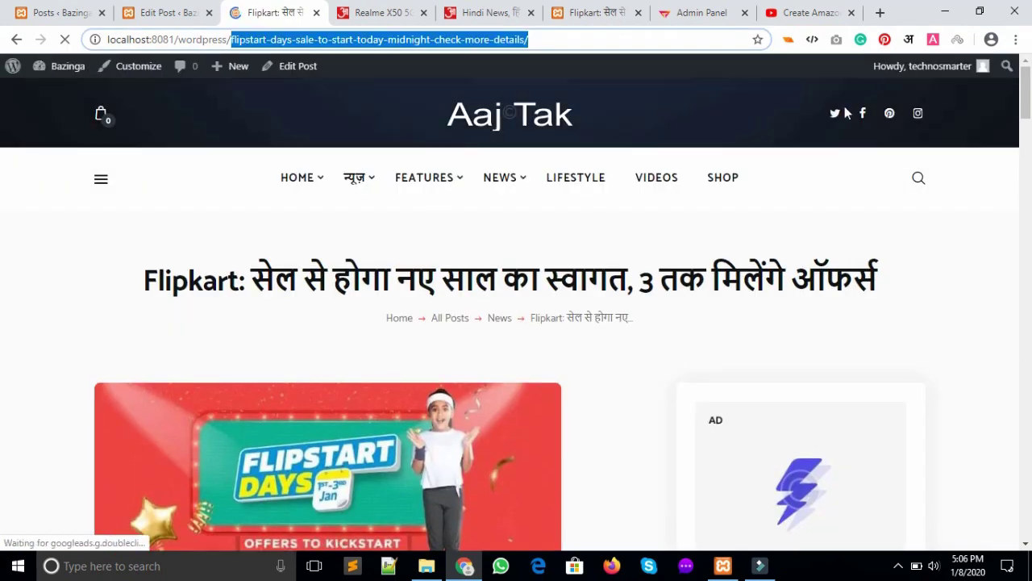
# Step: Review the published Flipkart article's featured image, category, body text and embedded WooCommerce products
pyautogui.scroll(-1, 2, 121)
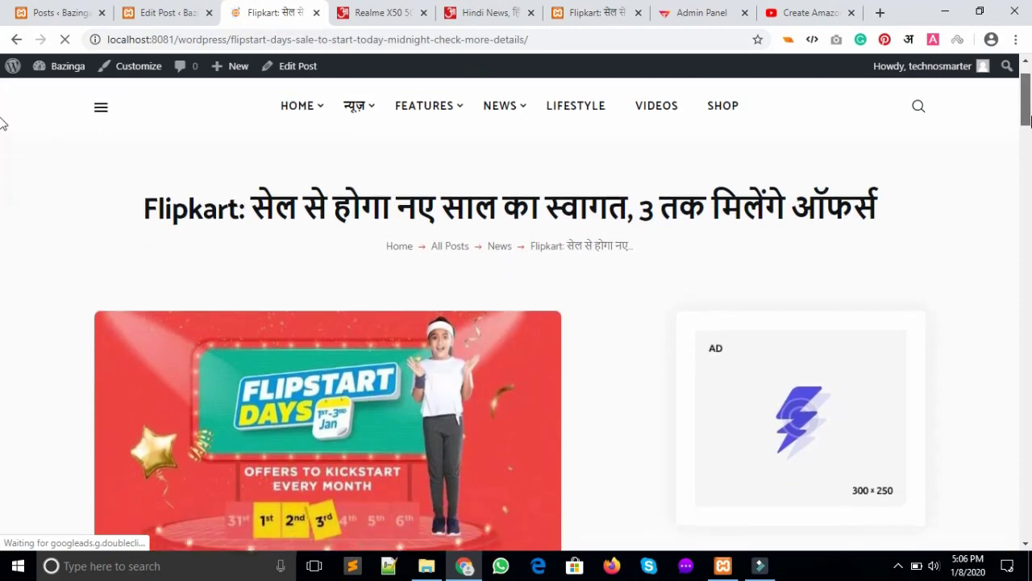
pyautogui.scroll(-4, 2, 121)
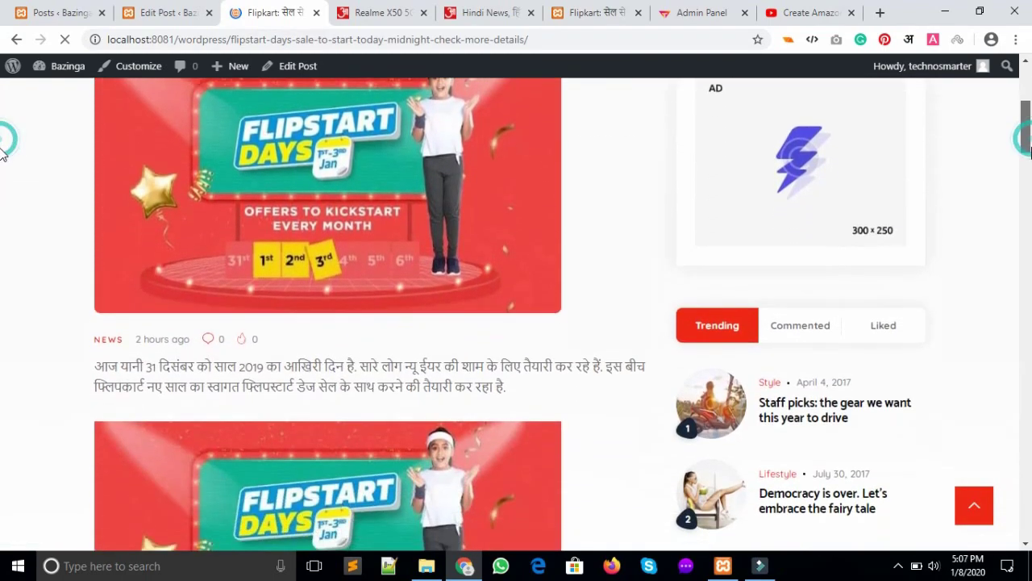
pyautogui.scroll(-4, 2, 153)
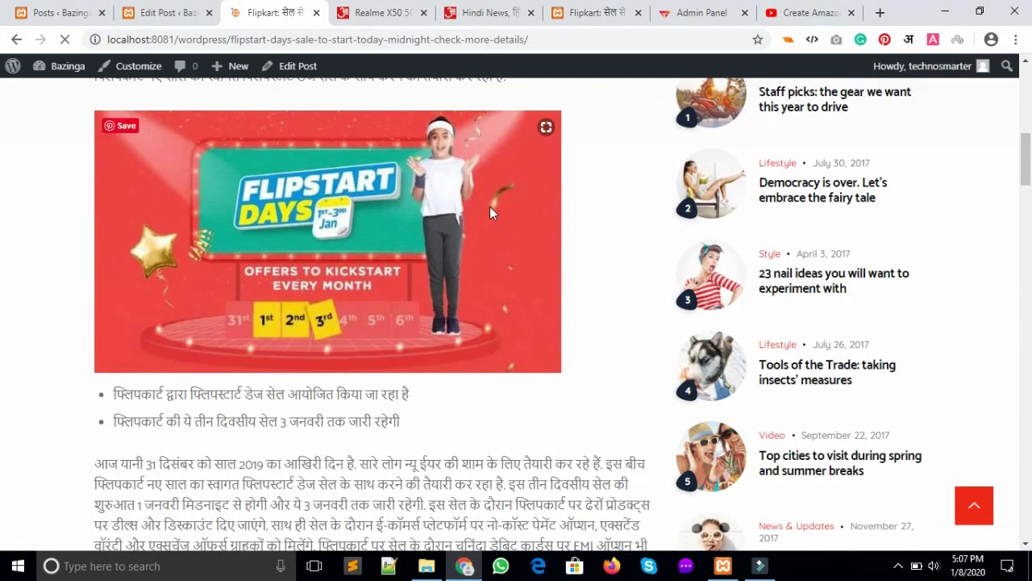
pyautogui.scroll(2, 2, 166)
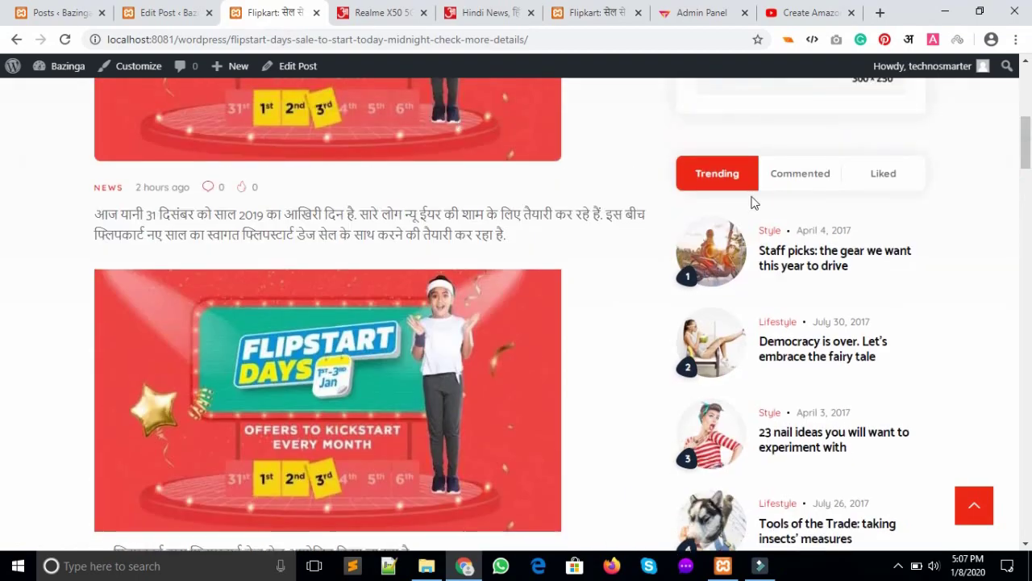
pyautogui.scroll(-5, 2, 193)
pyautogui.moveTo(1024, 201); pyautogui.dragTo(1027, 392)
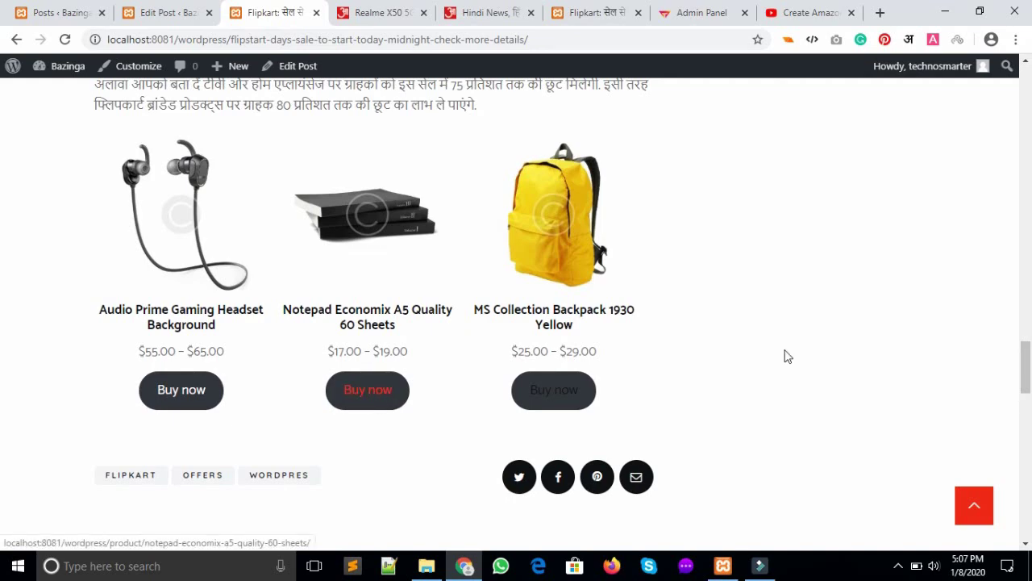
# Step: Check the article's tags, related posts and comment form, then look back over the content up to its title
pyautogui.scroll(-5, 4, 363)
pyautogui.scroll(-4, 2, 435)
pyautogui.scroll(1, 3, 432)
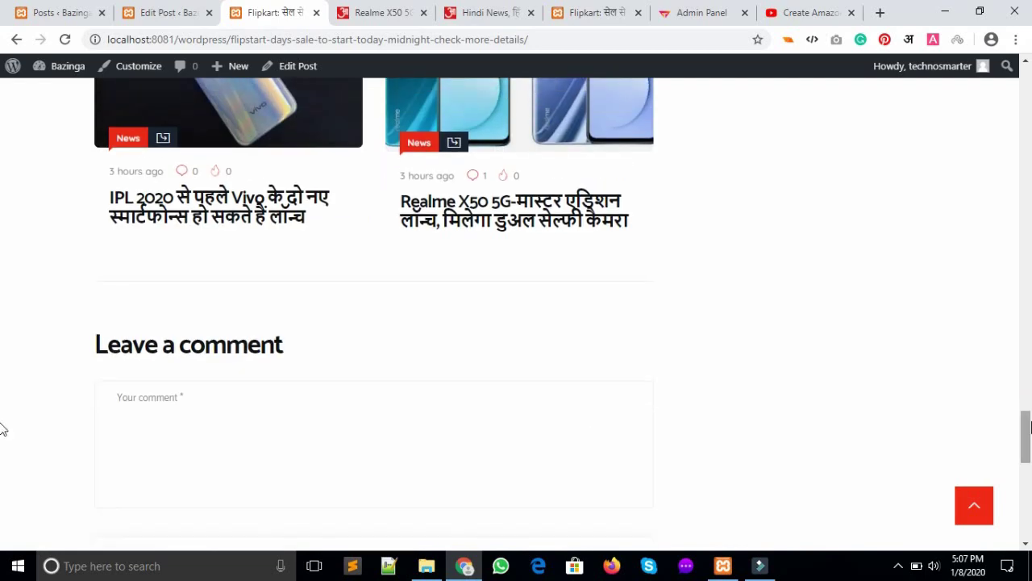
pyautogui.scroll(-4, 3, 451)
pyautogui.scroll(8, 3, 403)
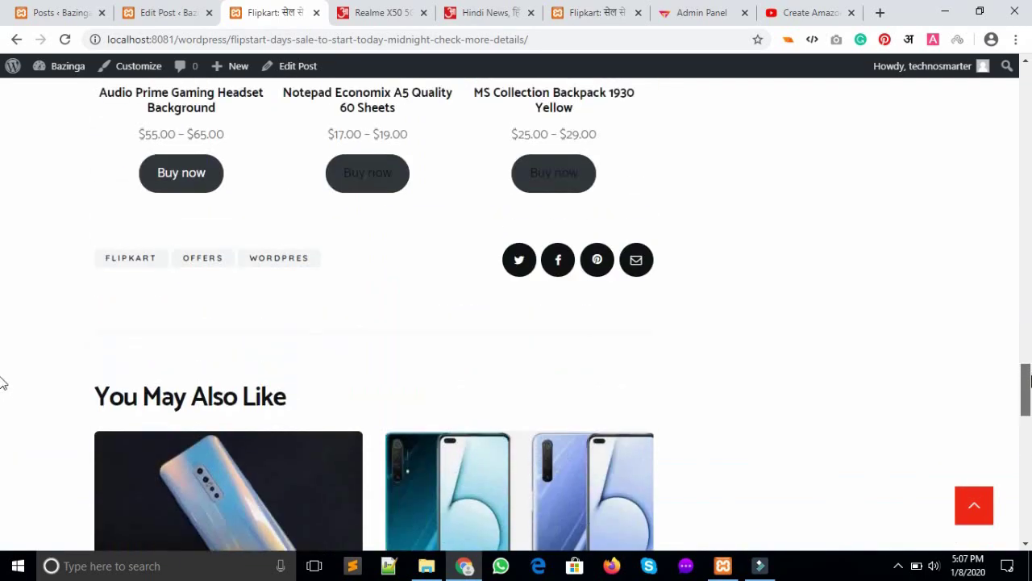
pyautogui.scroll(-4, 3, 379)
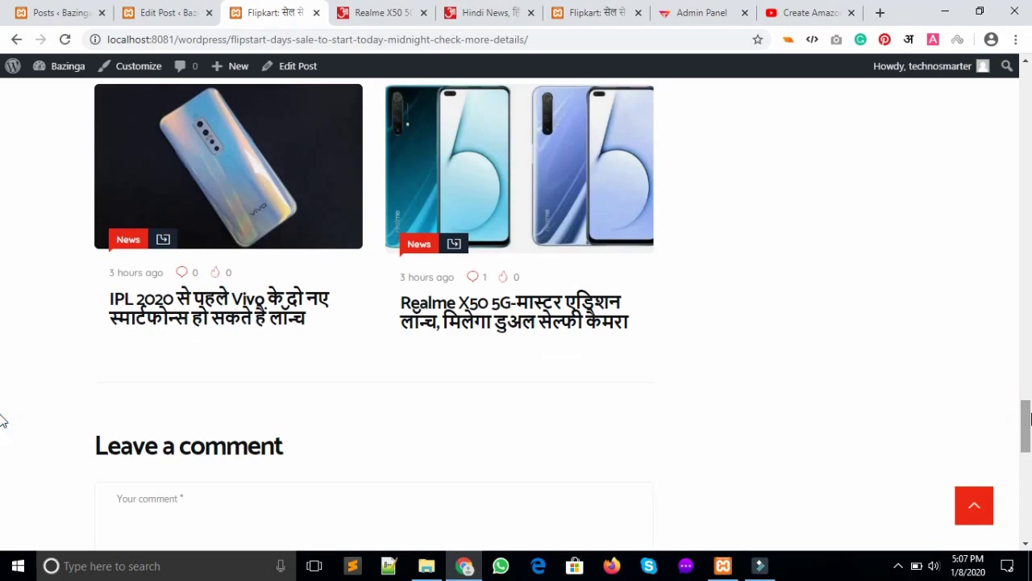
pyautogui.scroll(10, 2, 417)
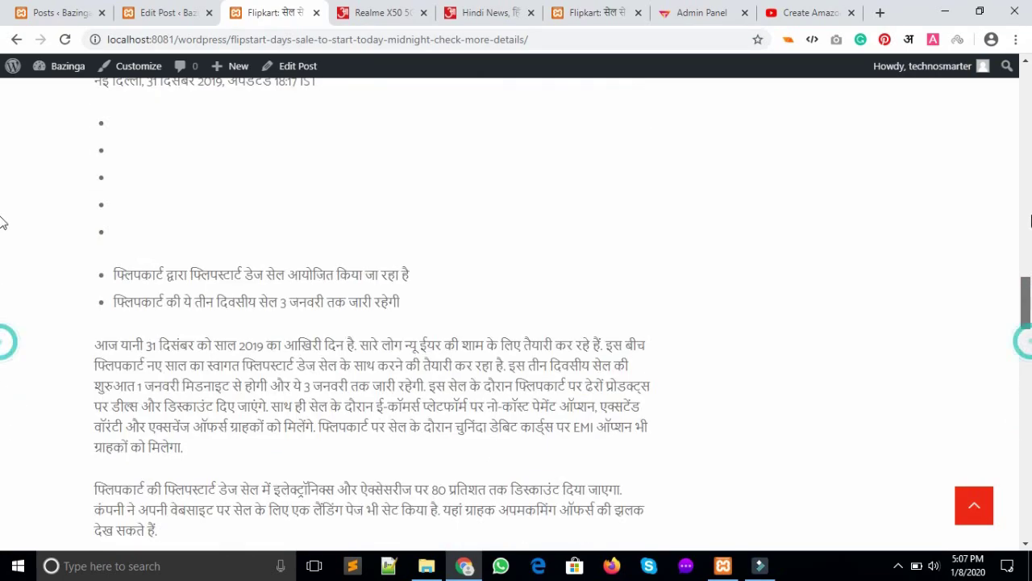
pyautogui.scroll(5, 2, 202)
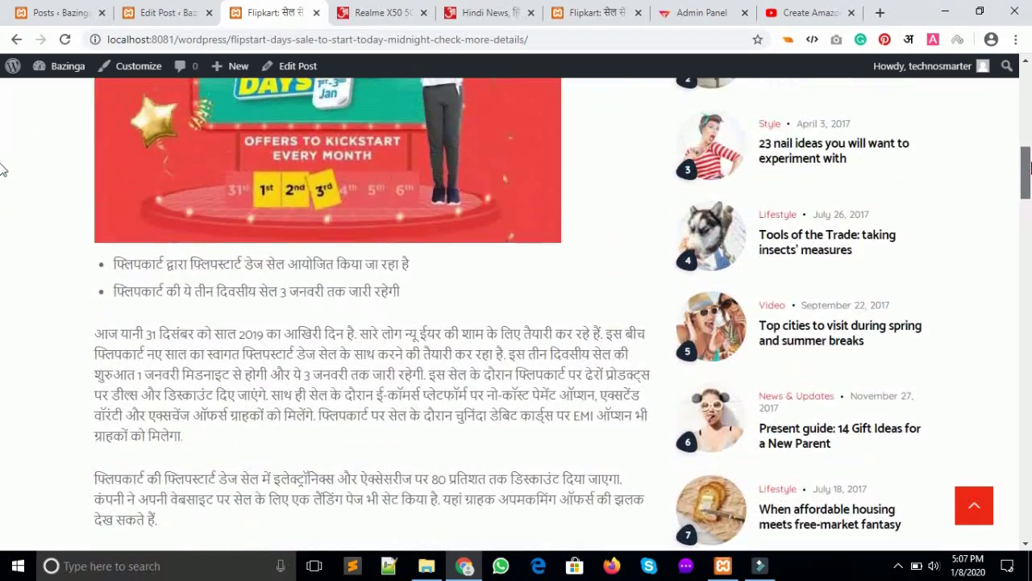
pyautogui.scroll(1, 2, 166)
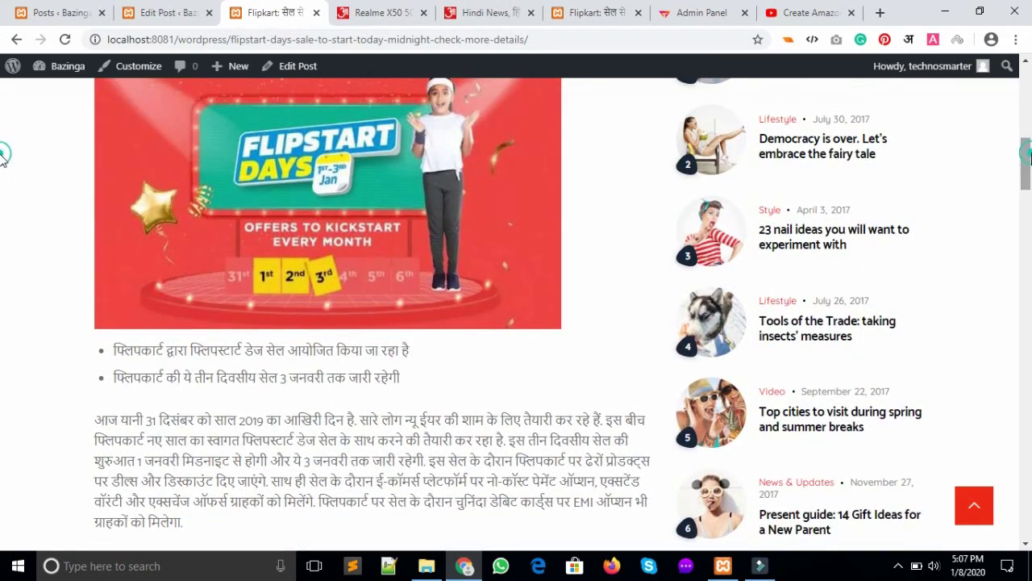
pyautogui.scroll(5, 2, 160)
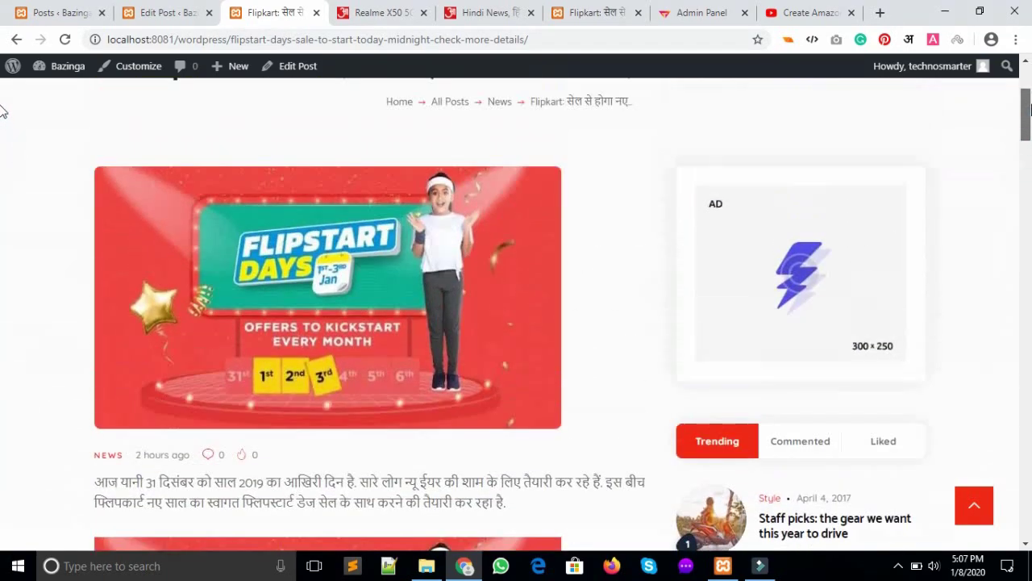
pyautogui.scroll(1, 3, 110)
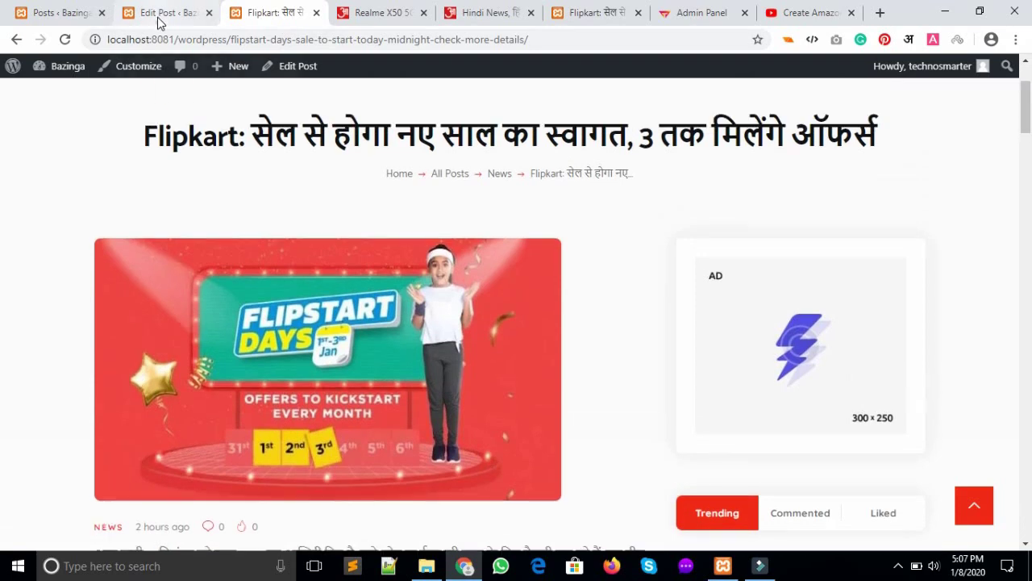
# Step: Compare the Flipkart article's Hindi title with its English URL slug and return to the post editor
pyautogui.click(159, 13)
pyautogui.click(260, 13)
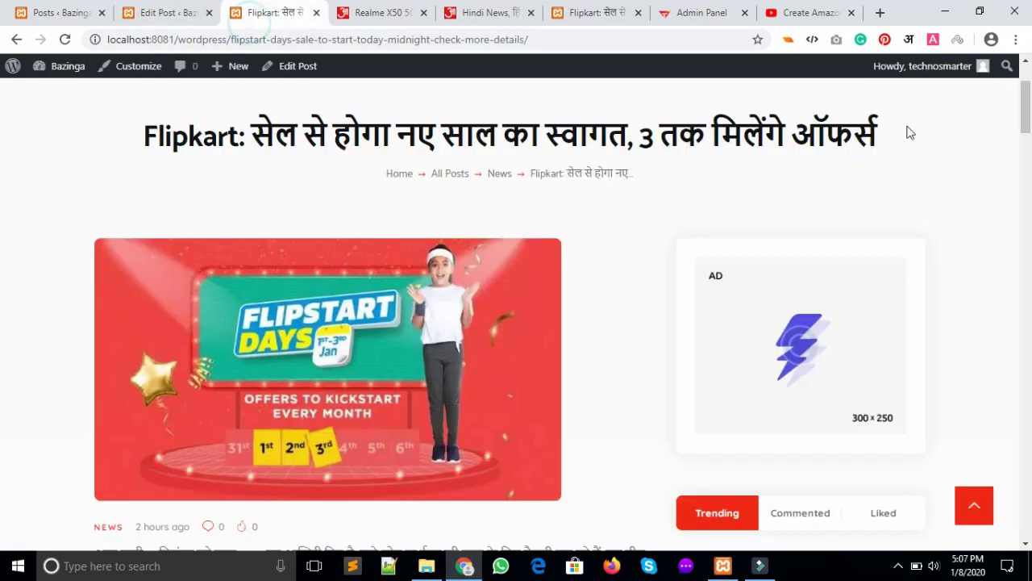
pyautogui.scroll(2, 3, 126)
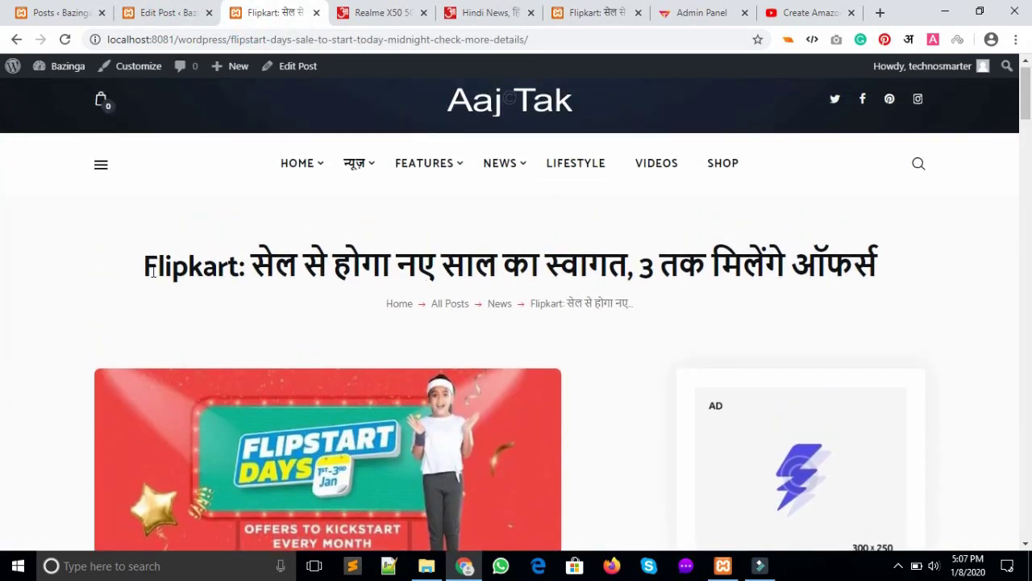
pyautogui.moveTo(157, 270); pyautogui.dragTo(706, 268)
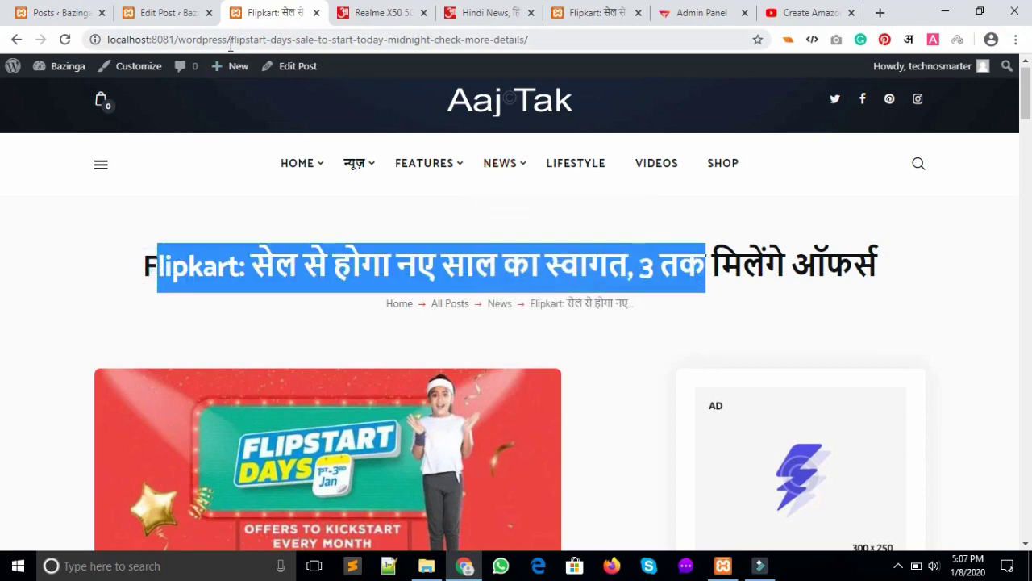
pyautogui.click(184, 8)
pyautogui.click(260, 12)
pyautogui.click(161, 12)
# Step: Open the IPL 2020 Vivo post for editing from the list of all posts
pyautogui.click(30, 166)
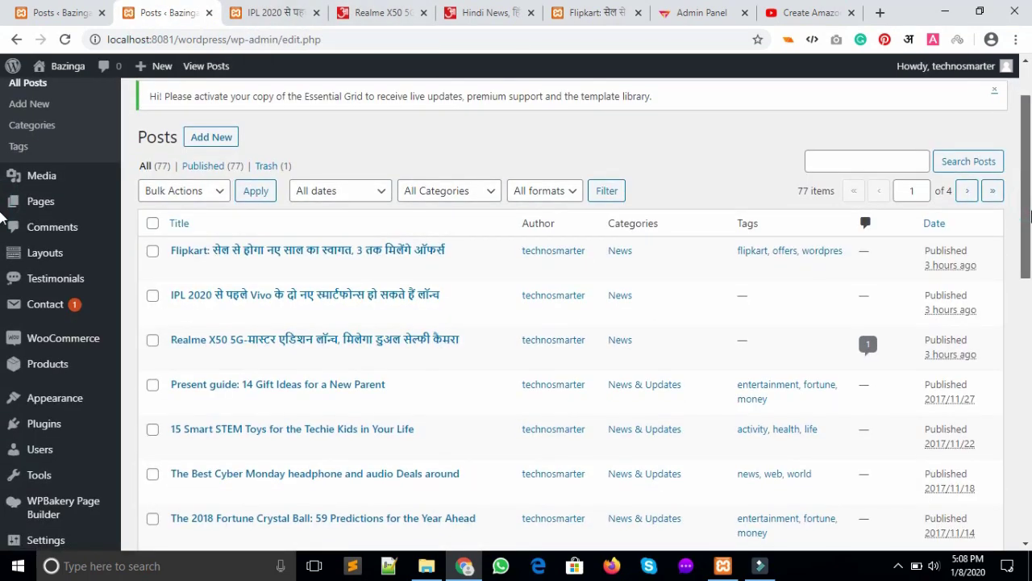
pyautogui.scroll(-1, 750, 273)
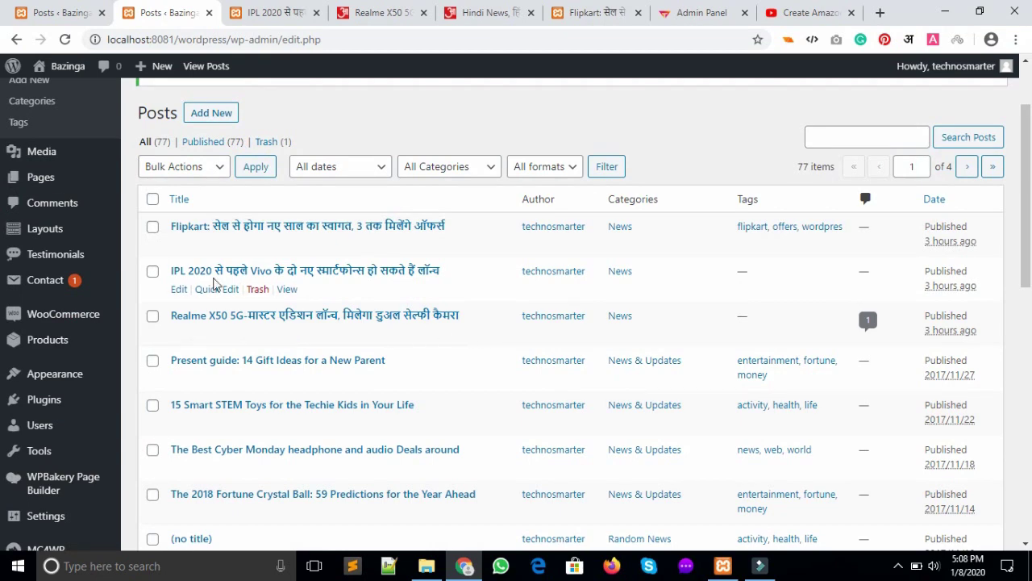
pyautogui.click(178, 289)
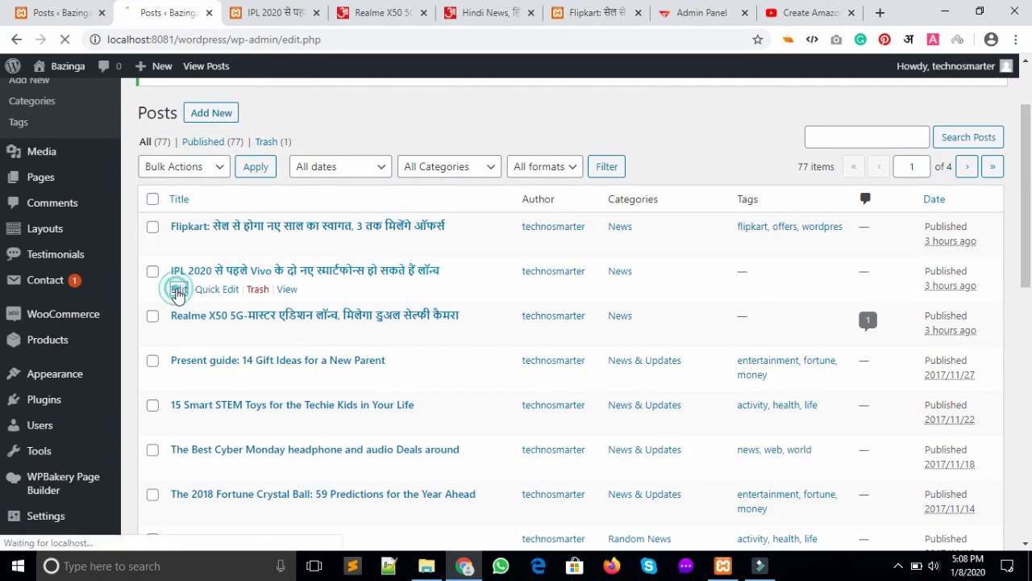
# Step: Change the Vivo post's permalink slug to ipl-2020-se-pahle-vivo-ke-do-naye-smartphone, save it and update the post
pyautogui.click(590, 165)
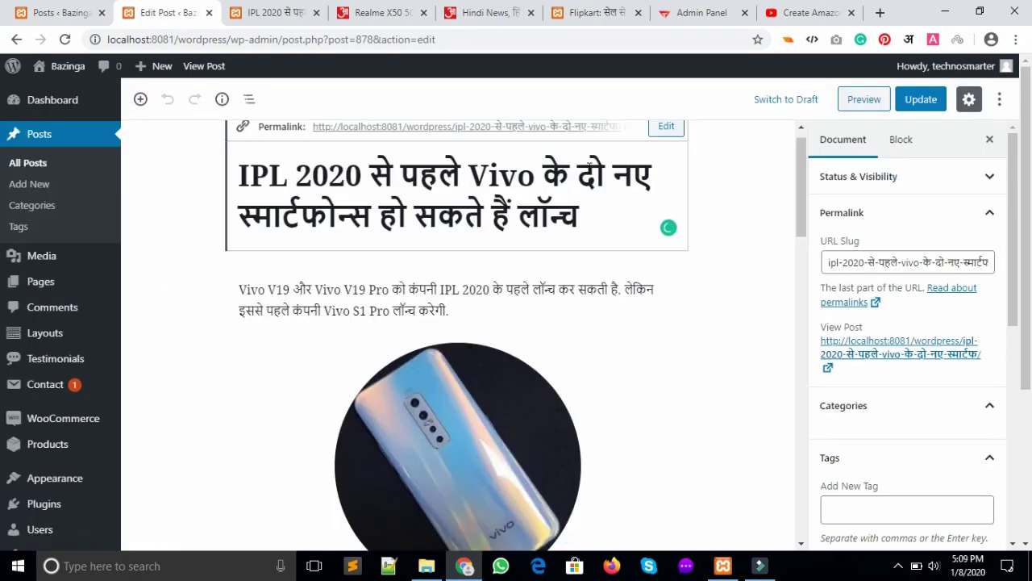
pyautogui.tripleClick(413, 202)
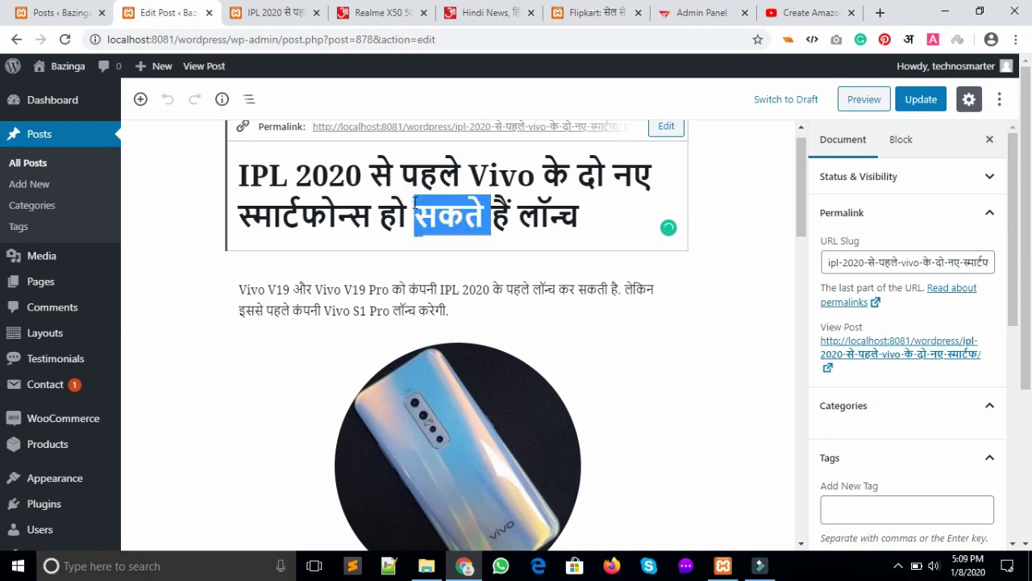
pyautogui.click(666, 129)
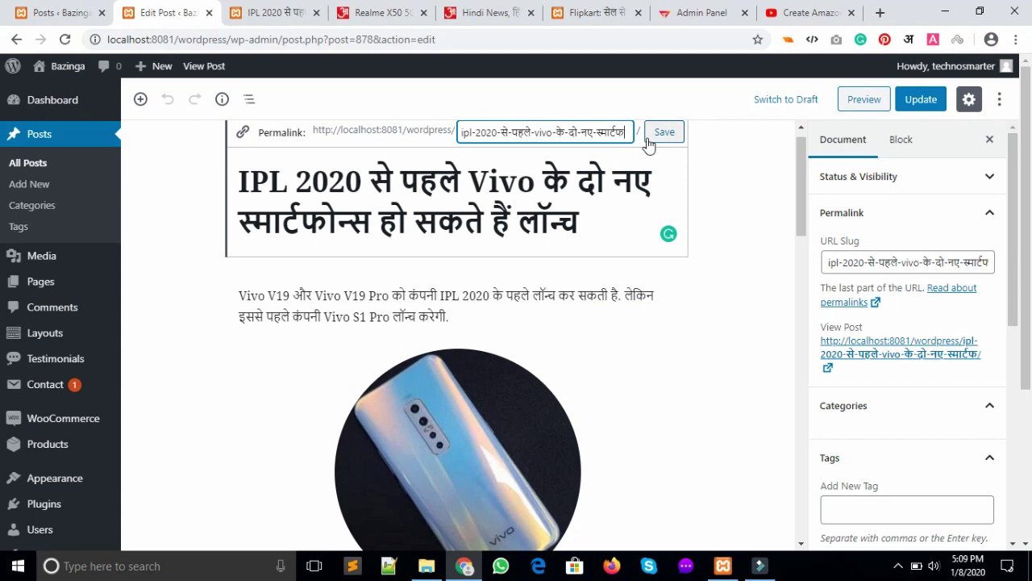
pyautogui.moveTo(628, 134); pyautogui.dragTo(500, 165)
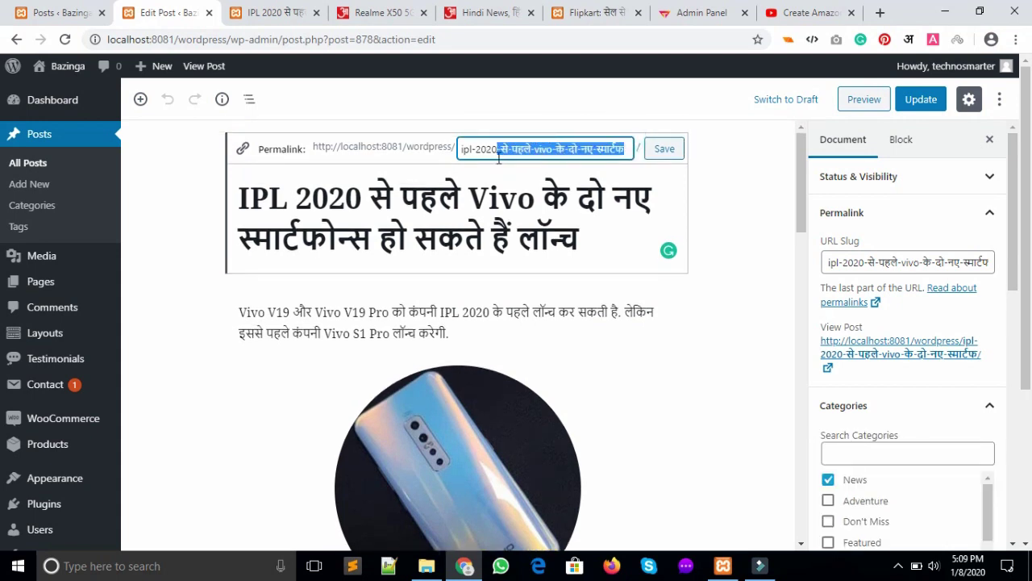
pyautogui.press('BackSpace')
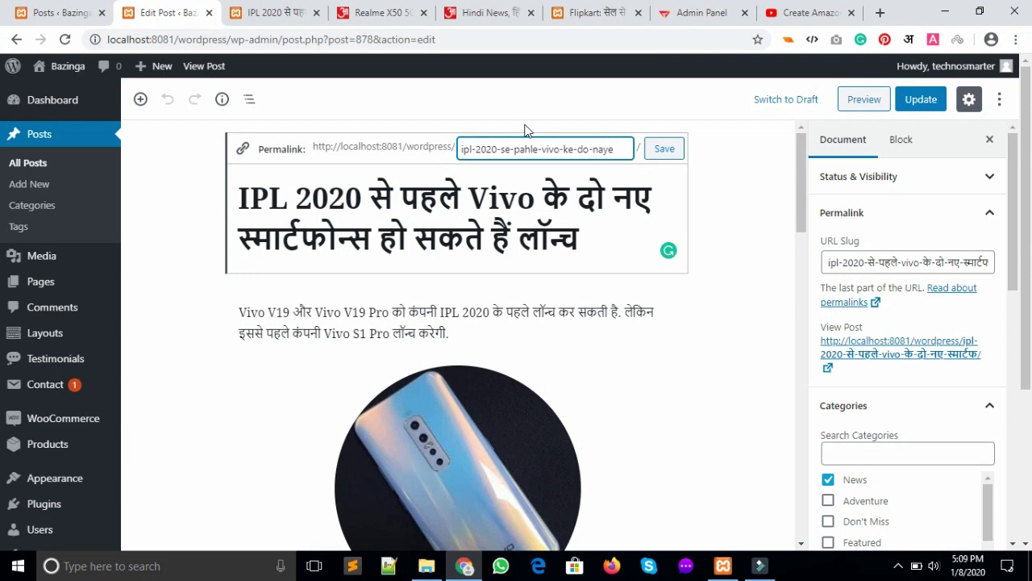
pyautogui.write('mart')
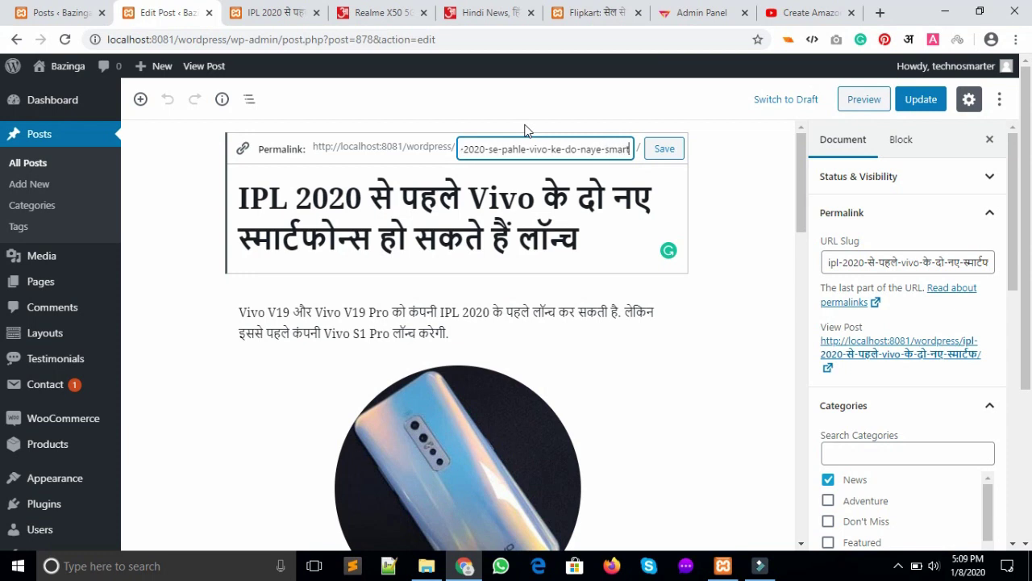
pyautogui.write('phone')
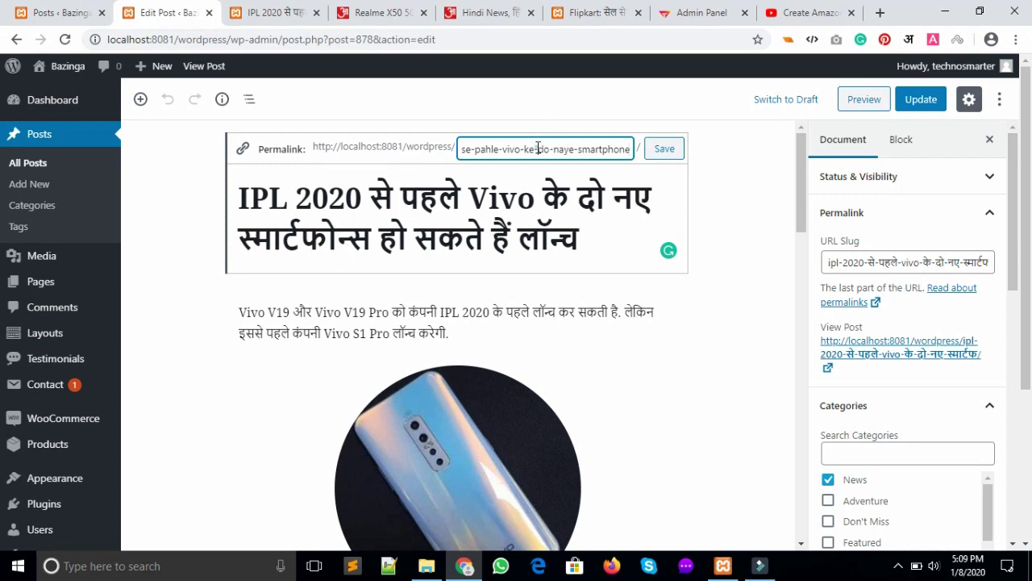
pyautogui.click(650, 151)
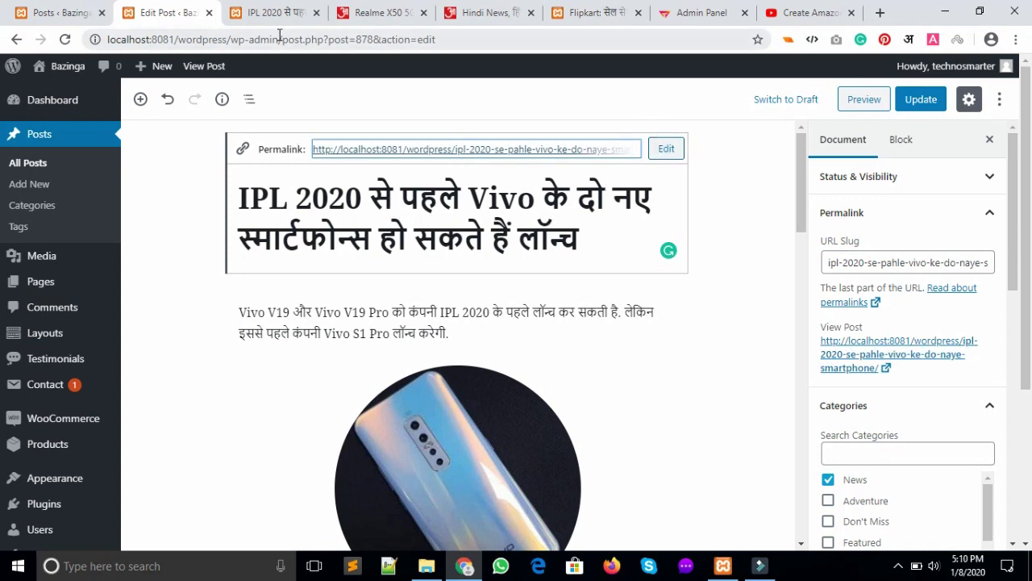
pyautogui.click(922, 101)
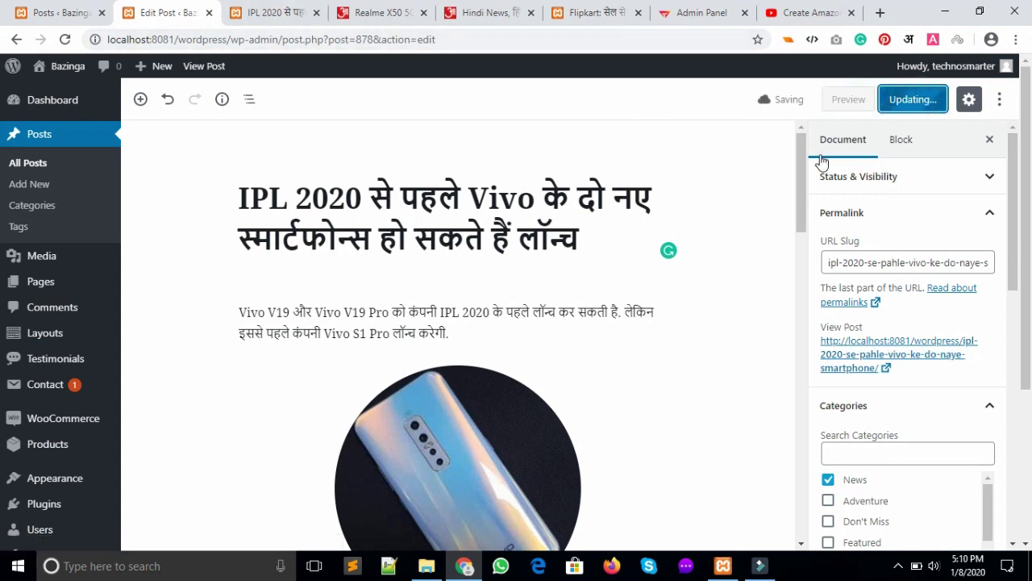
# Step: Reload the published Vivo article and check the new slug in its web address
pyautogui.click(275, 12)
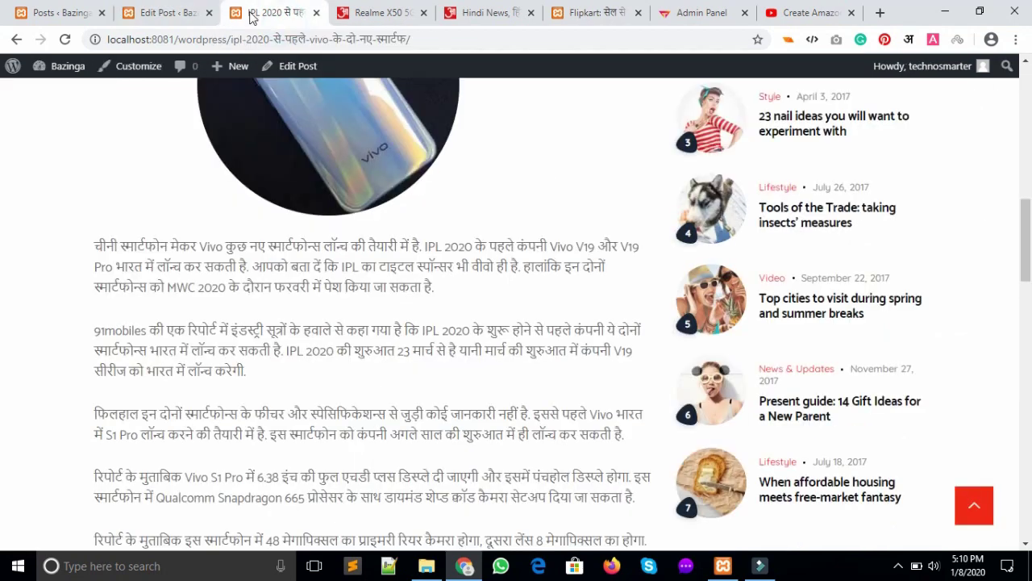
pyautogui.click(64, 45)
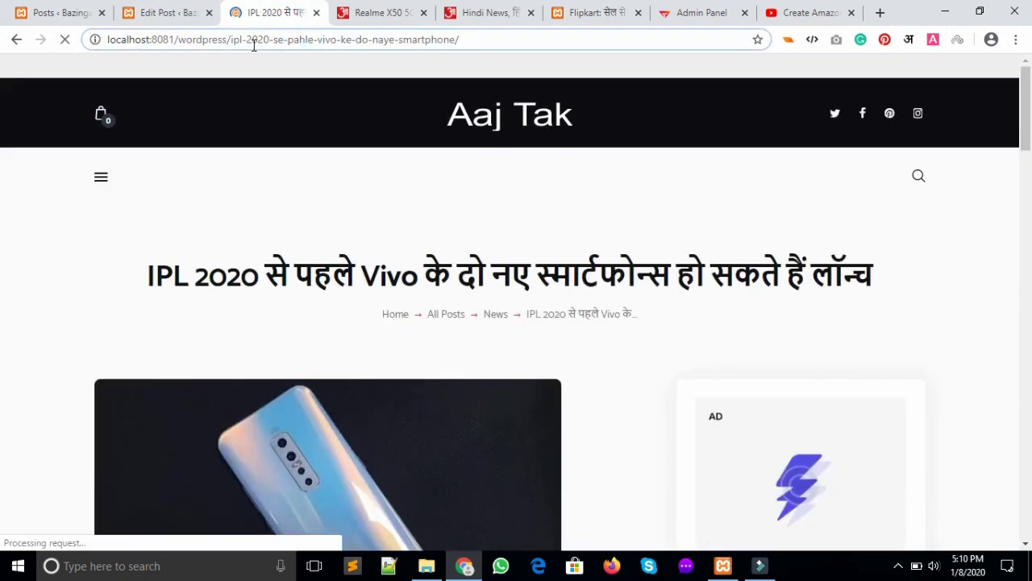
pyautogui.moveTo(253, 39); pyautogui.dragTo(510, 54)
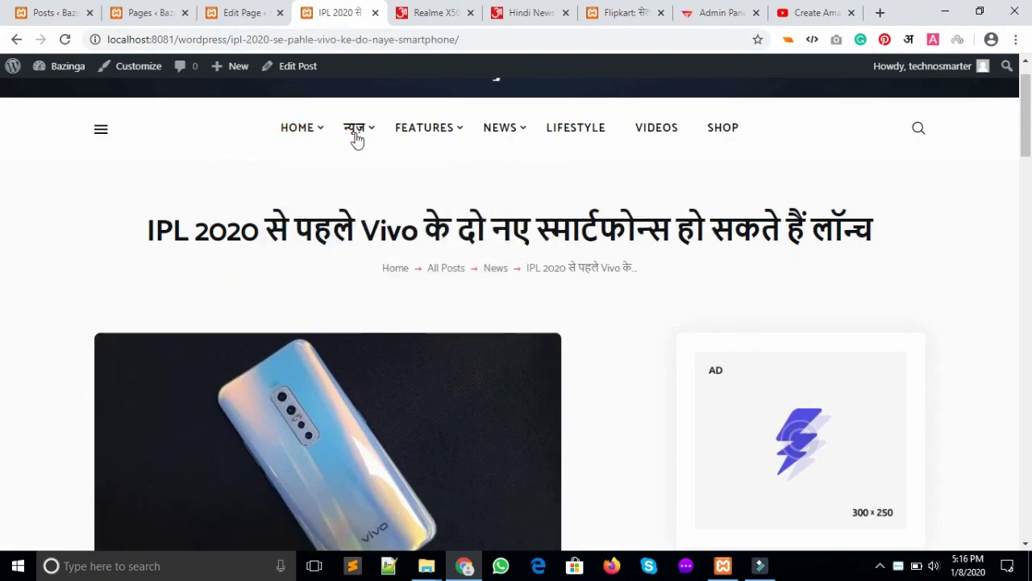
# Step: Look at the न्यूज़ menu's submenu and the published Vivo article's featured image and opening content
pyautogui.moveTo(363, 136)
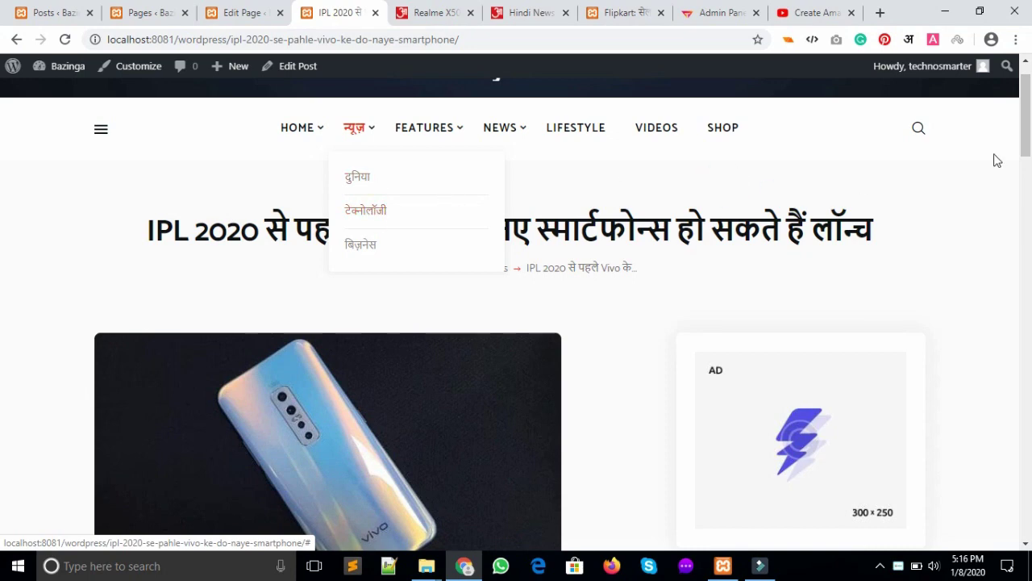
pyautogui.moveTo(1026, 127); pyautogui.dragTo(1029, 145)
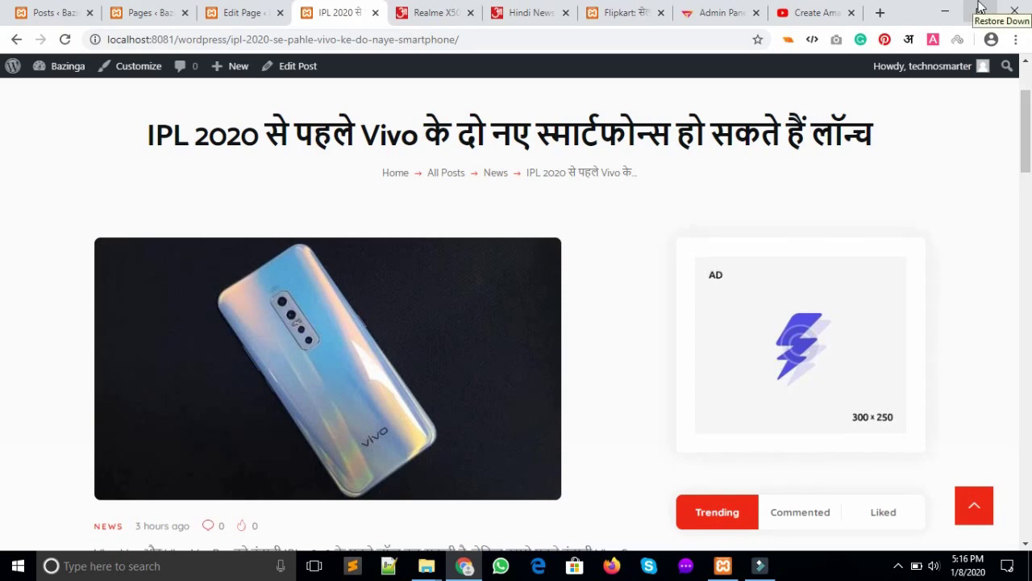
pyautogui.click(981, 6)
pyautogui.moveTo(793, 265)
pyautogui.mouseDown()
pyautogui.moveTo(793, 320)
pyautogui.moveTo(790, 255)
pyautogui.mouseUp()
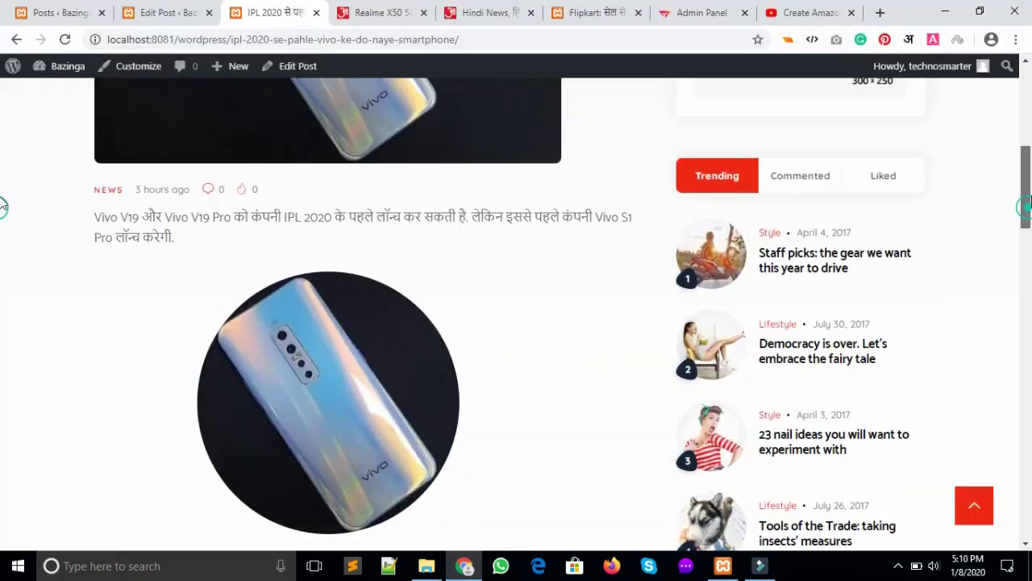
pyautogui.moveTo(1030, 200); pyautogui.dragTo(1030, 133)
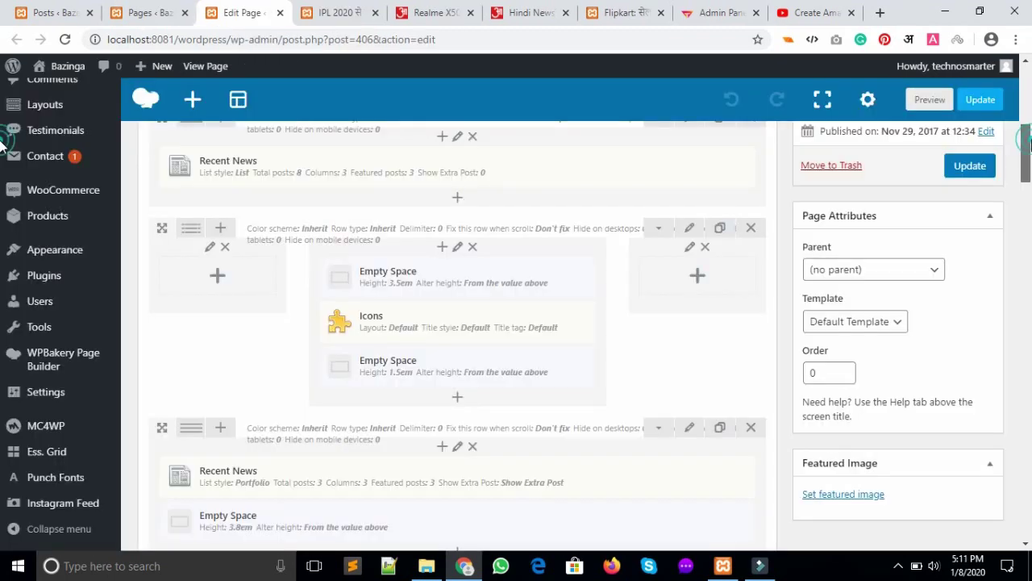
# Step: Browse all available page builder elements and those in the Content category, leaving the page without a new element
pyautogui.click(192, 99)
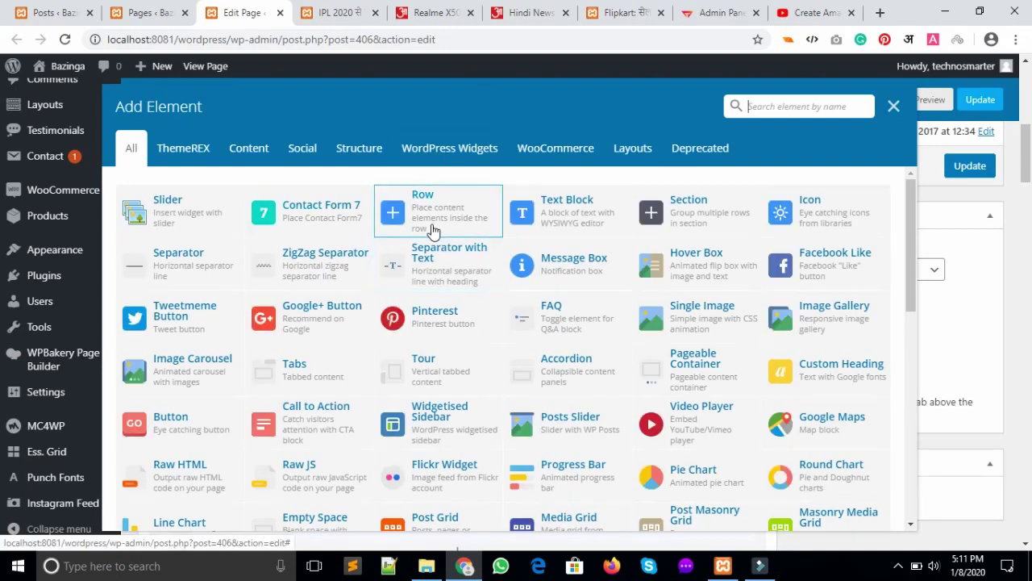
pyautogui.click(243, 151)
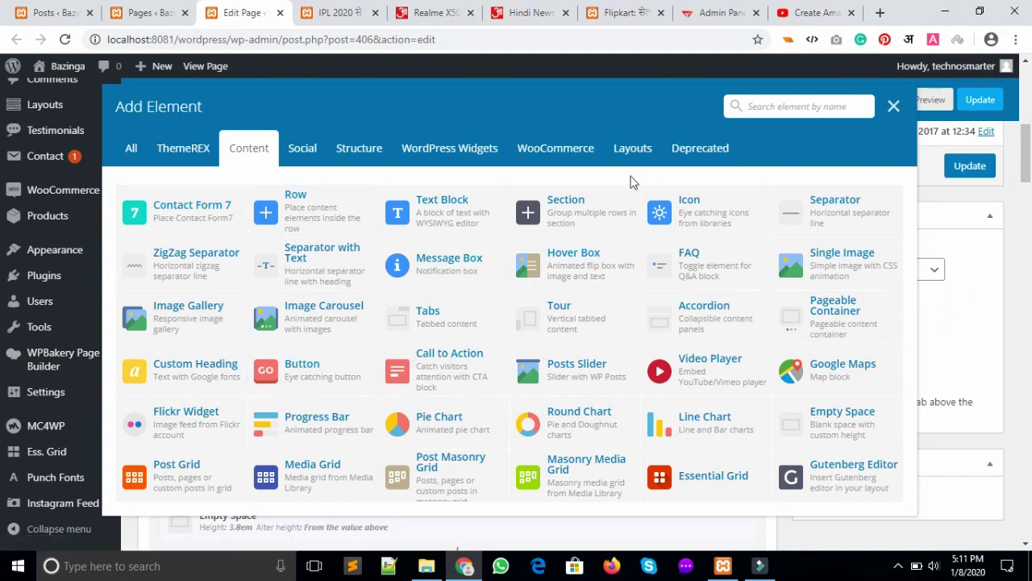
pyautogui.click(894, 106)
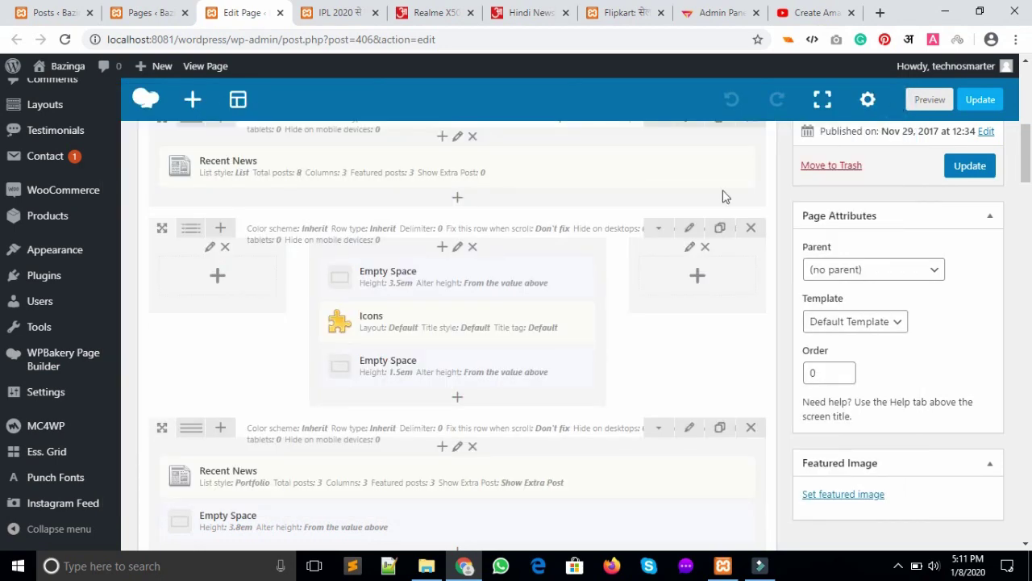
# Step: View the settings of the Magazine-style Recent News element, close them unchanged and examine the remaining rows of the page layout
pyautogui.moveTo(353, 165); pyautogui.dragTo(350, 157)
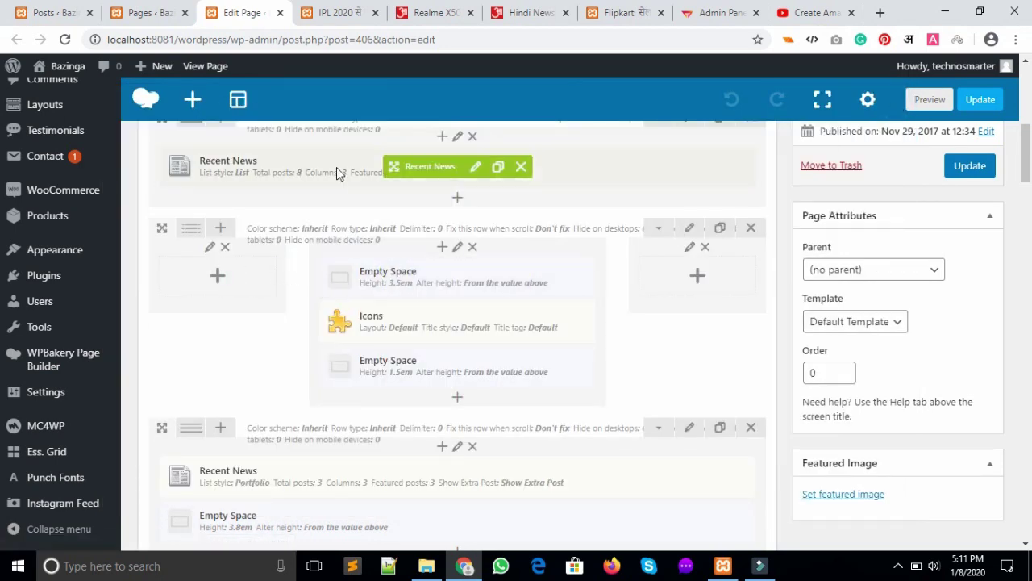
pyautogui.moveTo(1026, 179); pyautogui.dragTo(1028, 235)
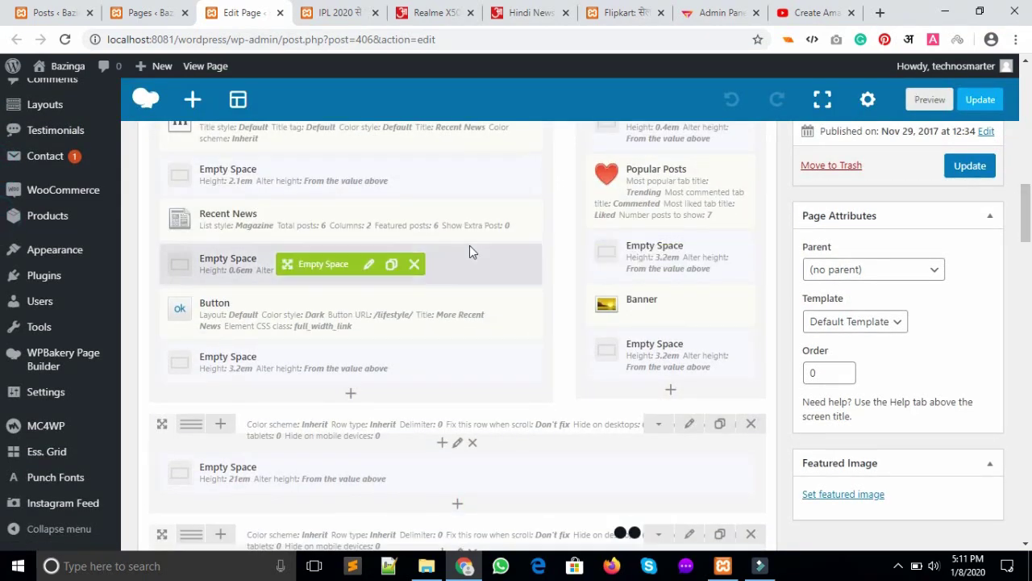
pyautogui.click(367, 223)
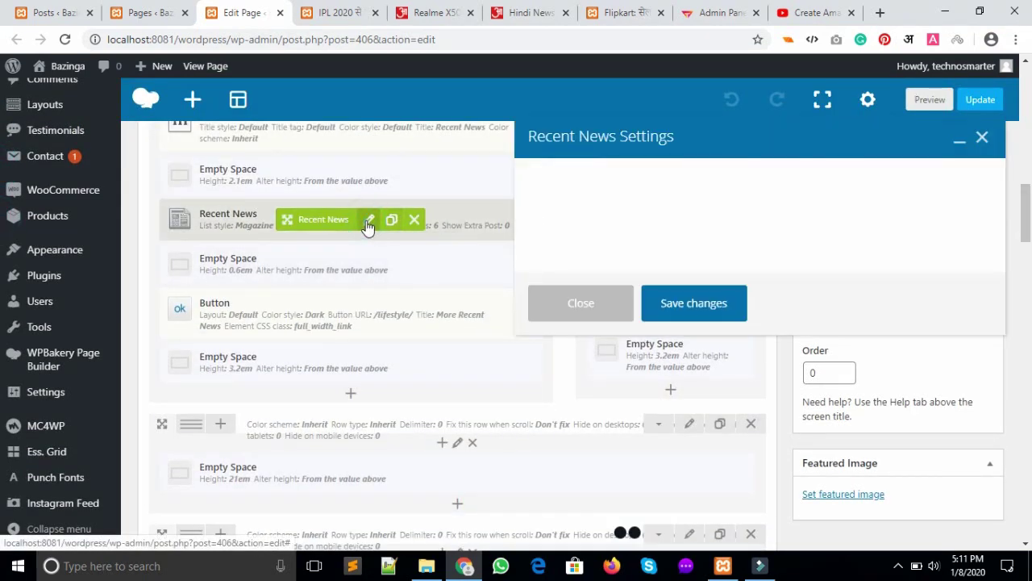
pyautogui.click(983, 139)
pyautogui.moveTo(1030, 282); pyautogui.dragTo(1029, 446)
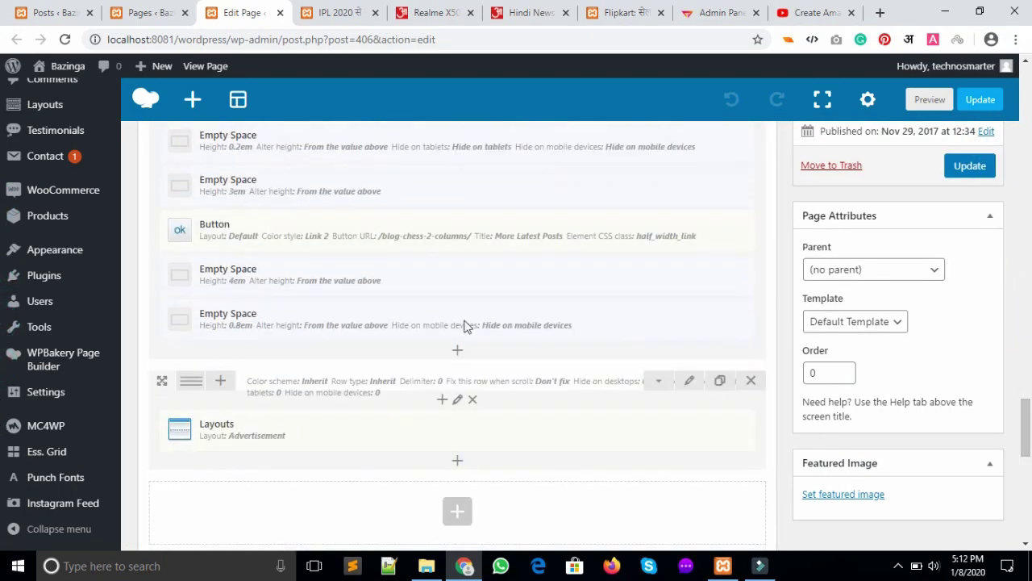
# Step: Return to the published Vivo article and look over its images, intro text and Trending posts
pyautogui.click(326, 10)
pyautogui.scroll(-6, 3, 189)
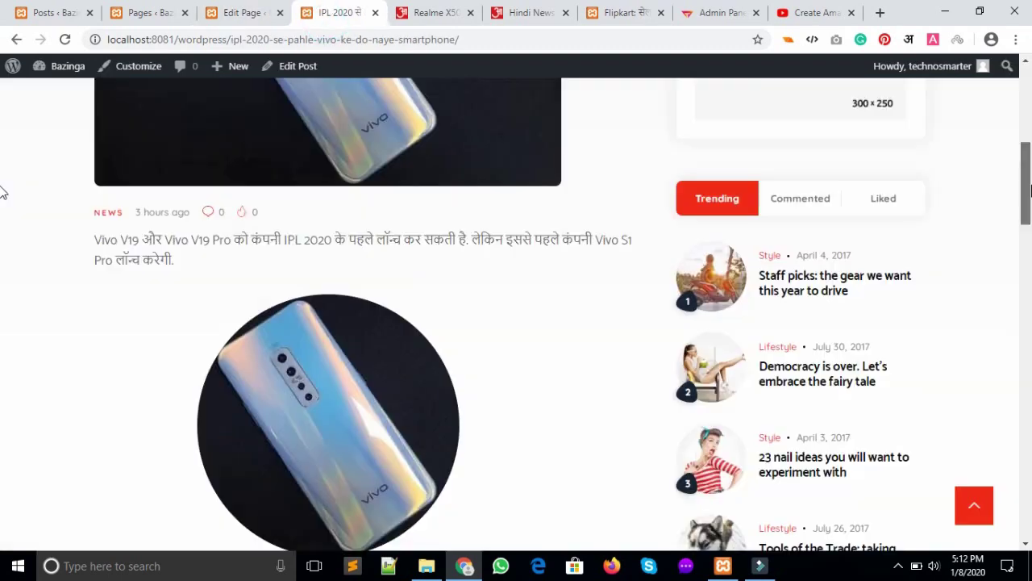